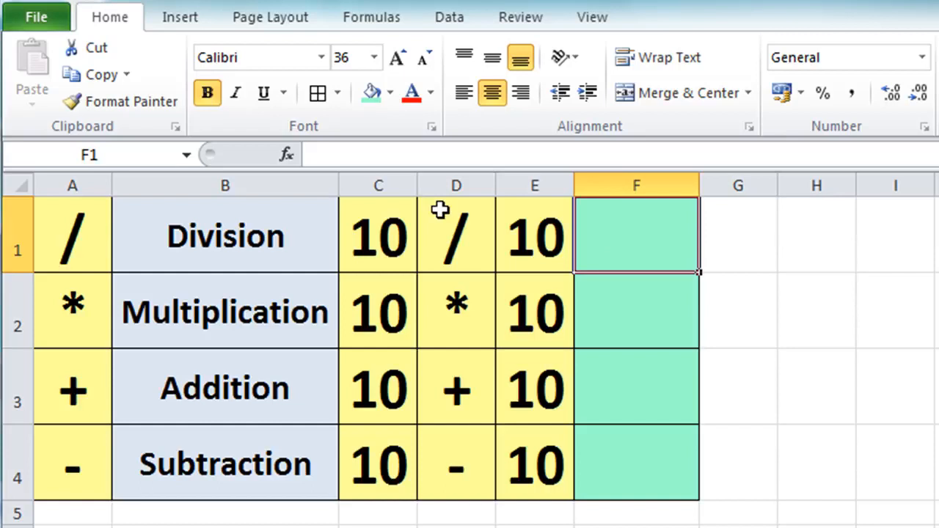
# Enter the formula =C1/E1 in cell F1 to divide the two numbers in the Division row
pyautogui.write('=')
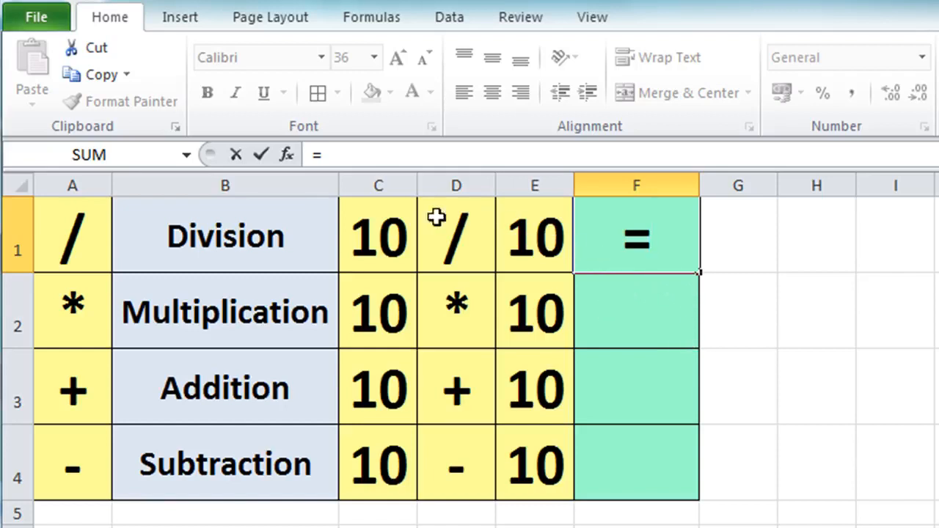
pyautogui.click(361, 228)
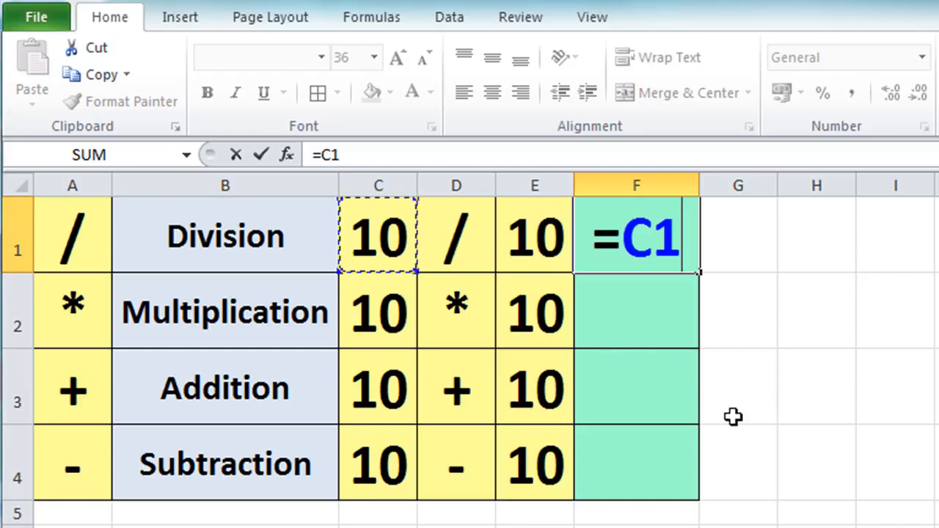
pyautogui.write('/')
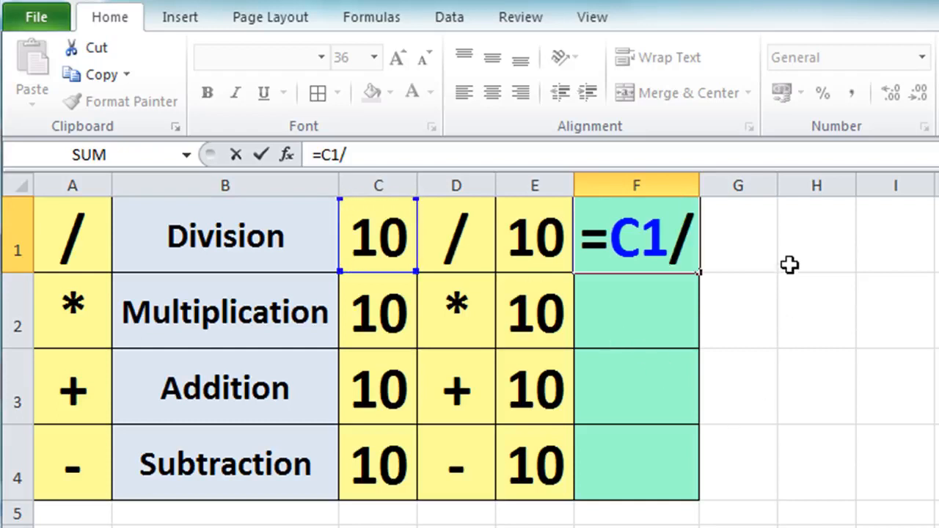
pyautogui.click(543, 233)
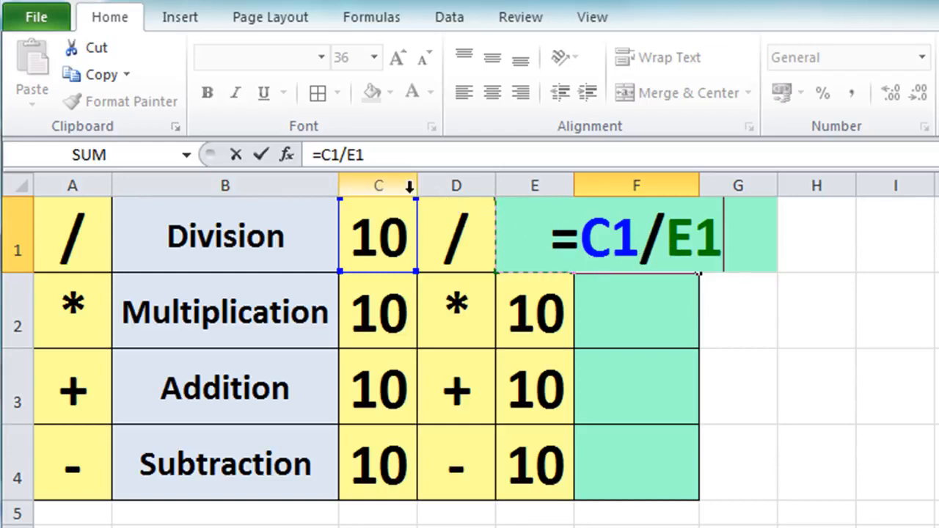
pyautogui.click(263, 152)
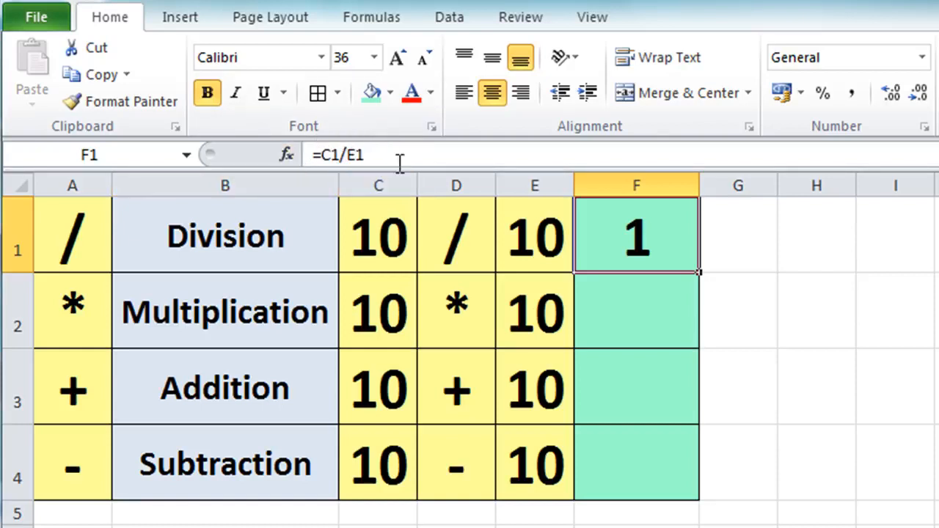
# Enter the formula =C2*E2 in cell F2 to multiply the two numbers in the Multiplication row
pyautogui.click(614, 308)
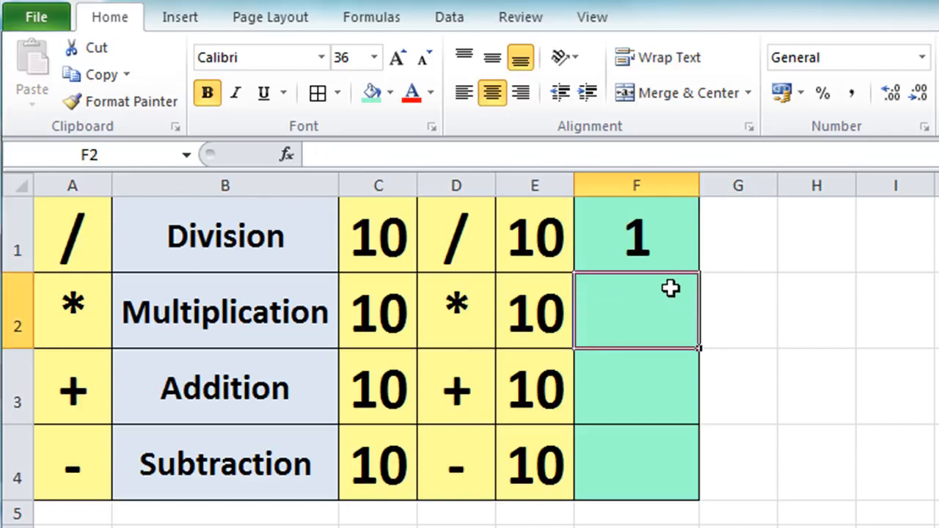
pyautogui.write('=')
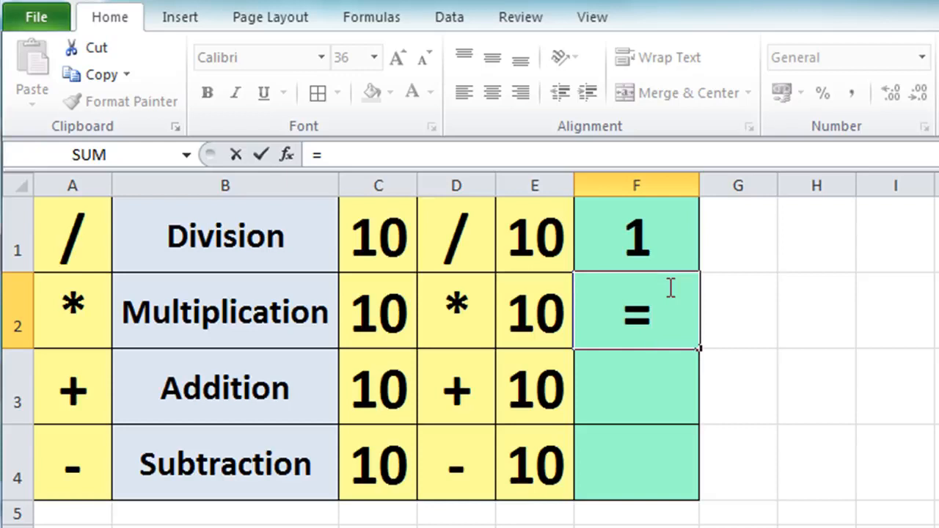
pyautogui.click(387, 315)
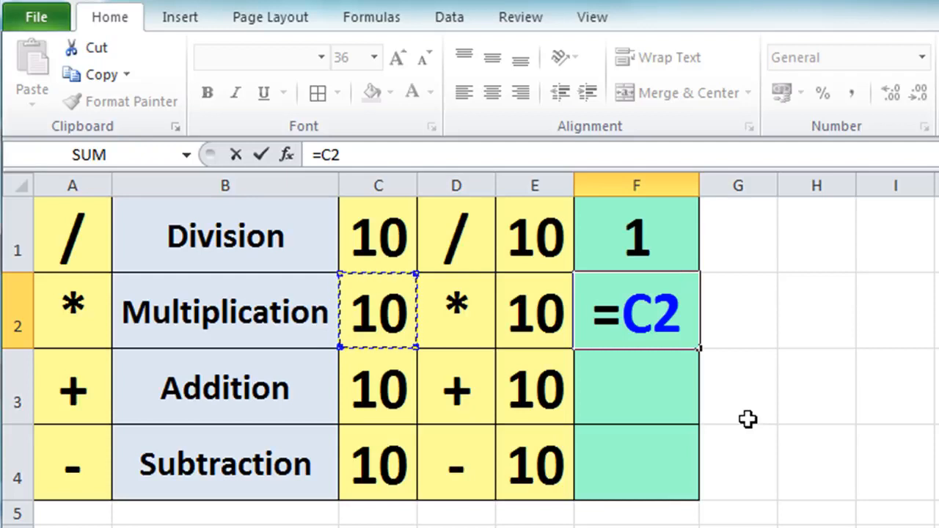
pyautogui.write('*')
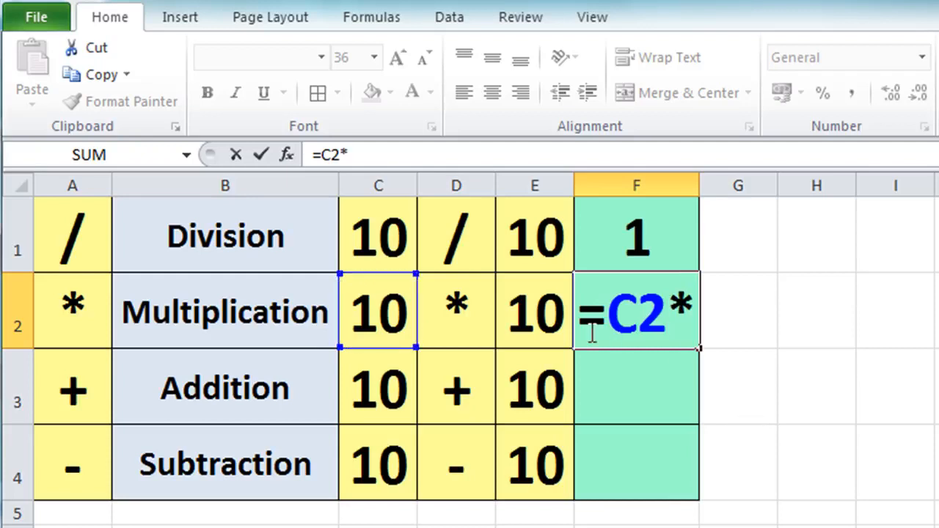
pyautogui.click(537, 317)
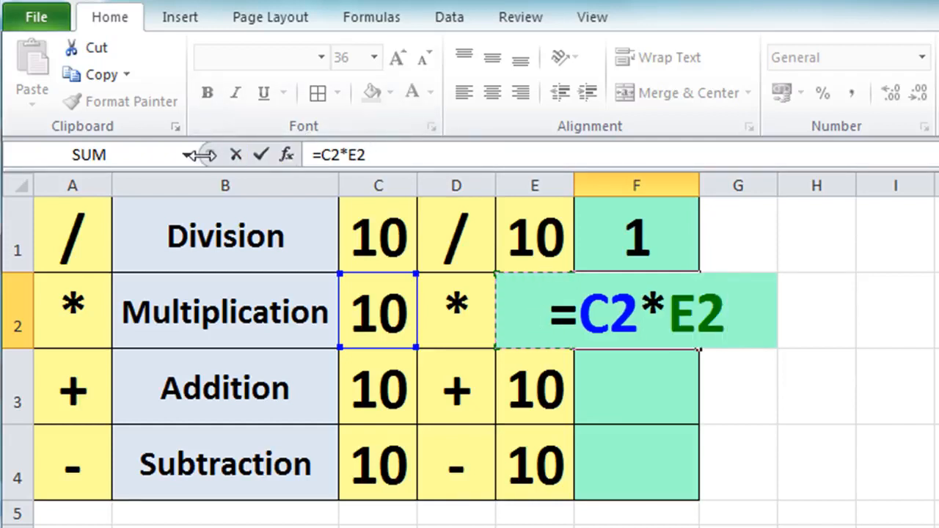
pyautogui.click(272, 157)
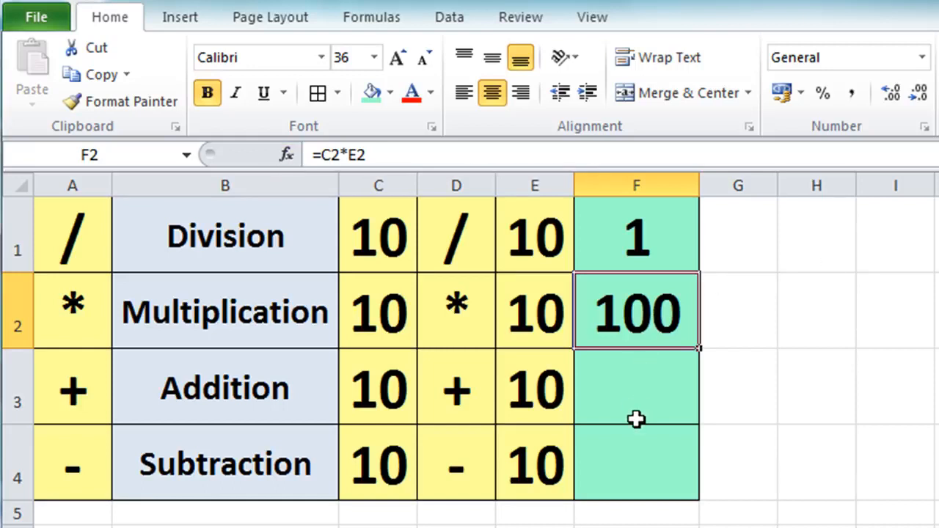
# Enter the formula =C3+E3 in cell F3 to add the two numbers in the Addition row
pyautogui.click(633, 389)
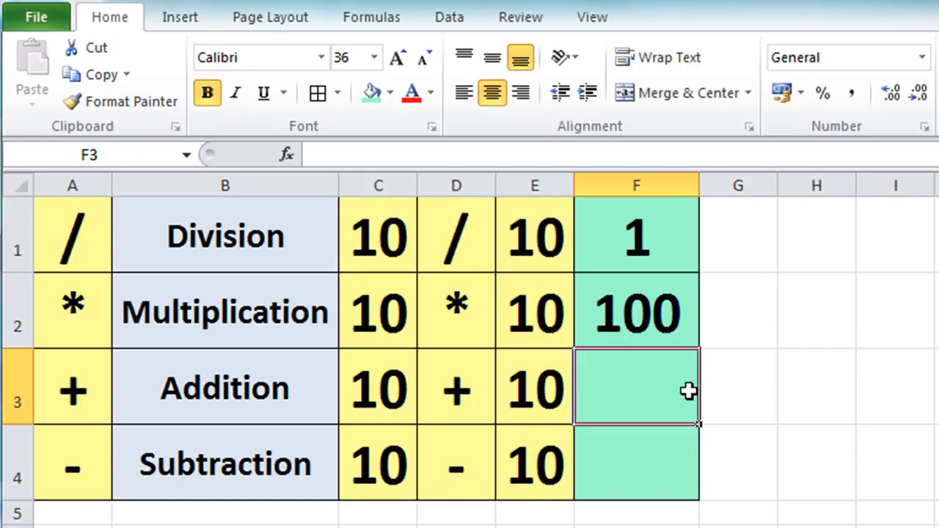
pyautogui.write('=')
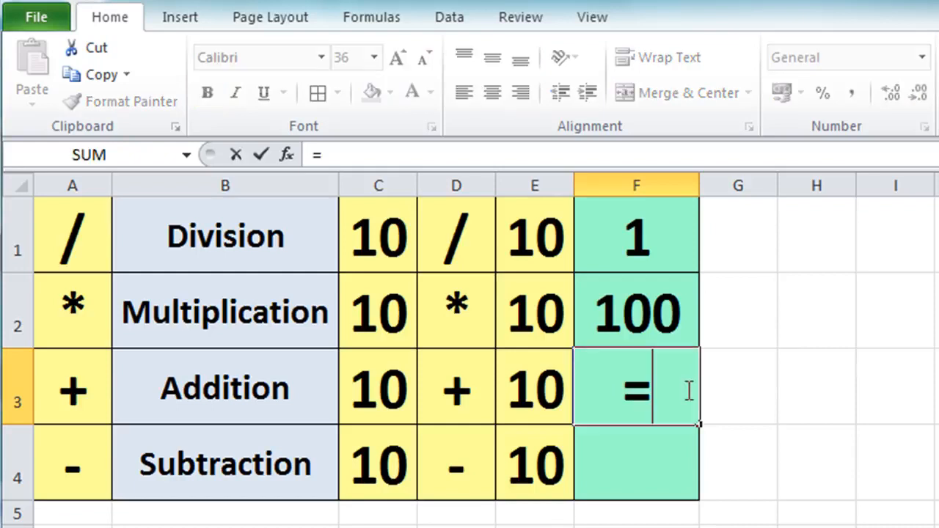
pyautogui.click(374, 392)
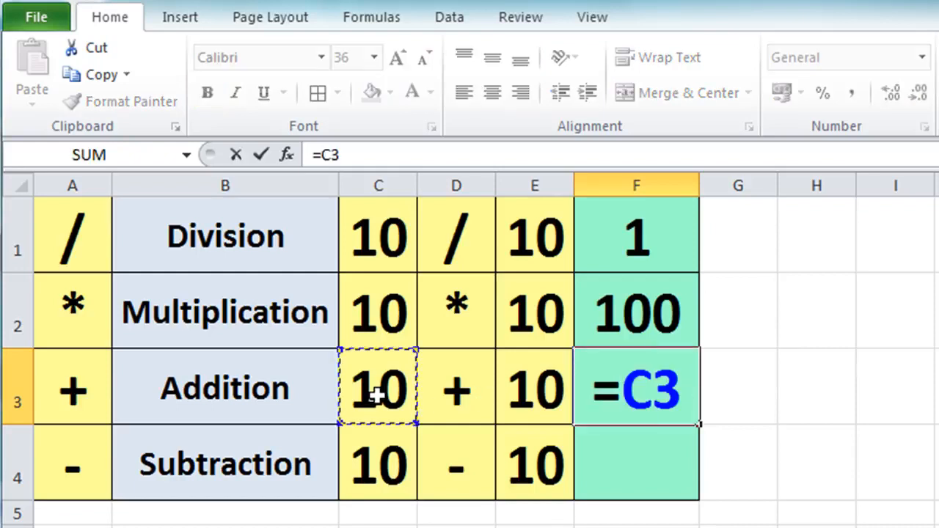
pyautogui.write('+')
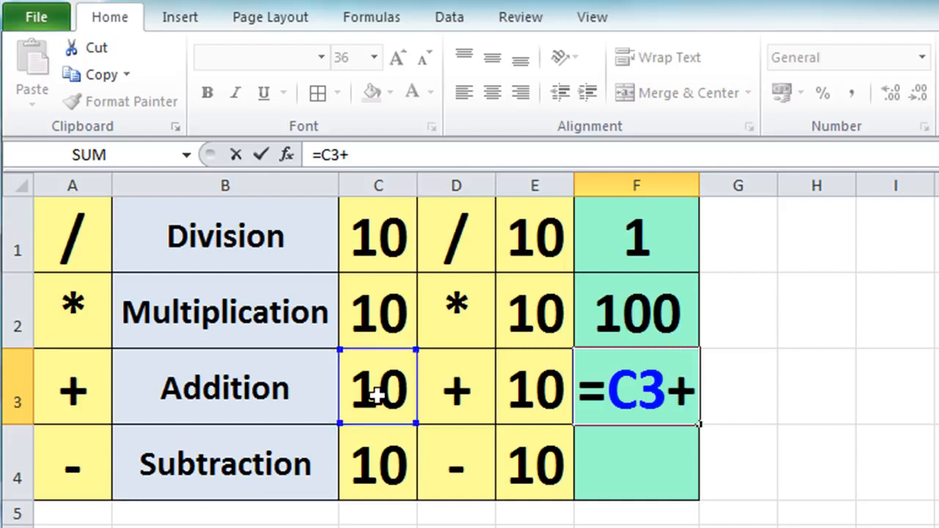
pyautogui.click(506, 389)
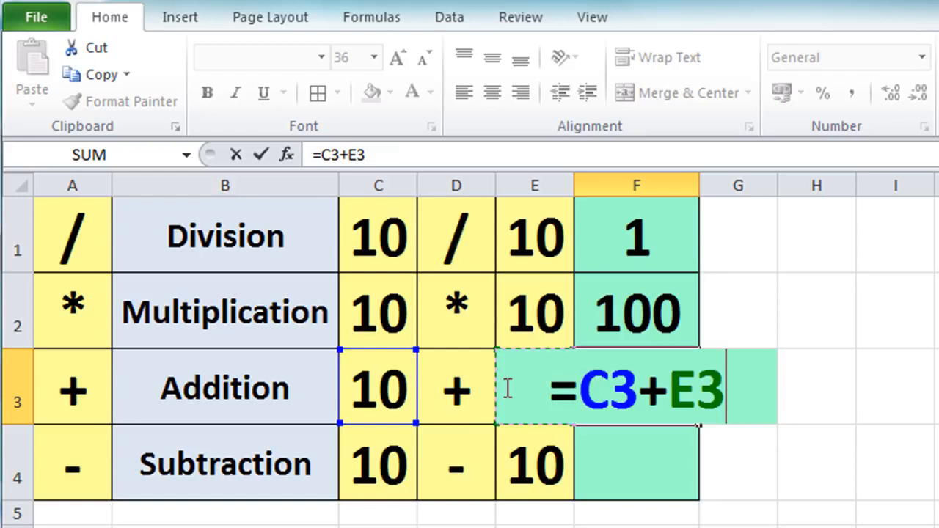
pyautogui.press('Return')
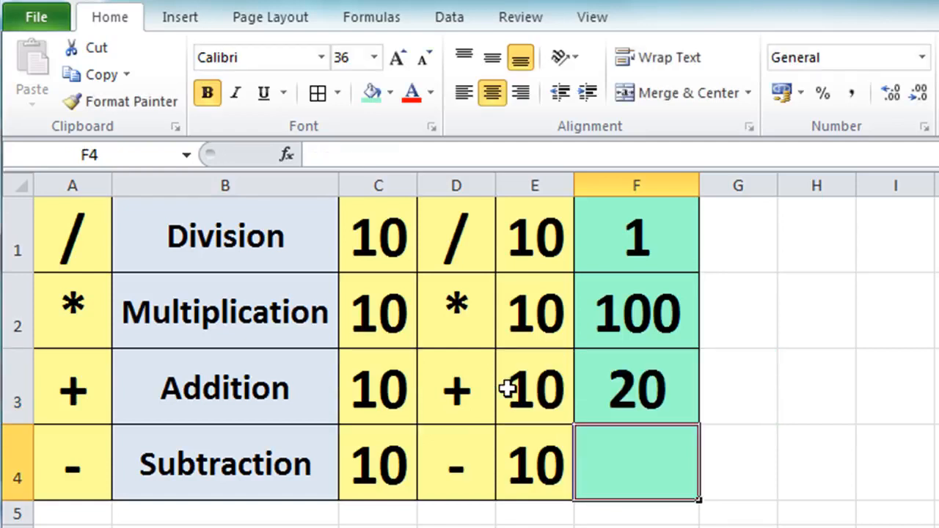
# Enter the formula =C4-E4 in cell F4 to subtract the second number from the first in the Subtraction row
pyautogui.write('=')
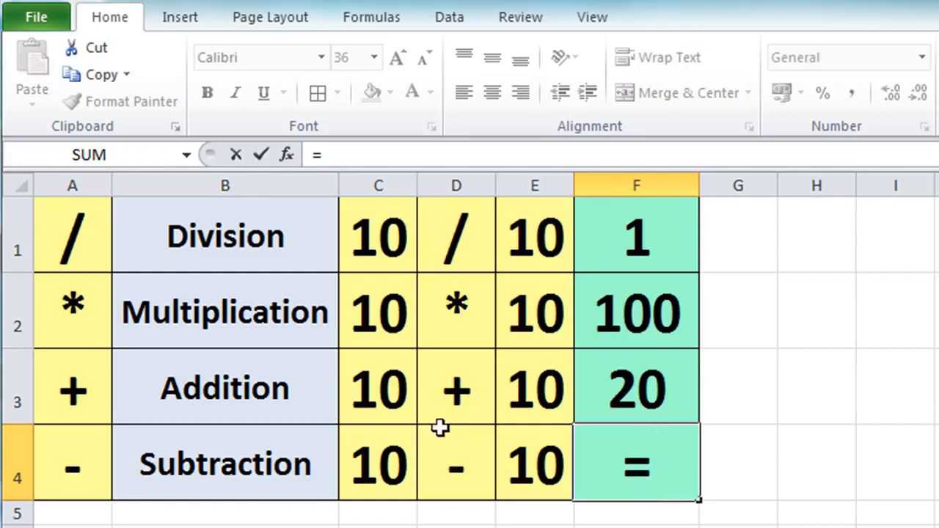
pyautogui.click(376, 453)
pyautogui.write('-')
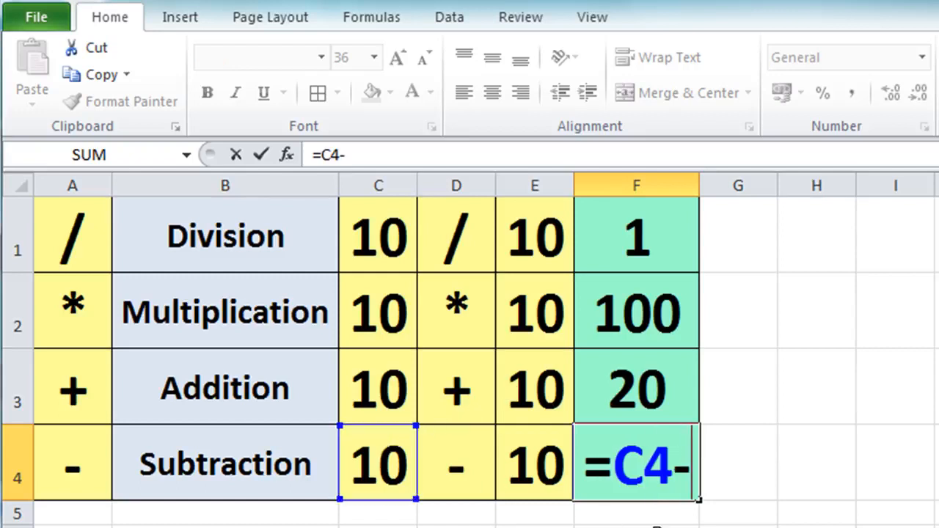
pyautogui.click(545, 480)
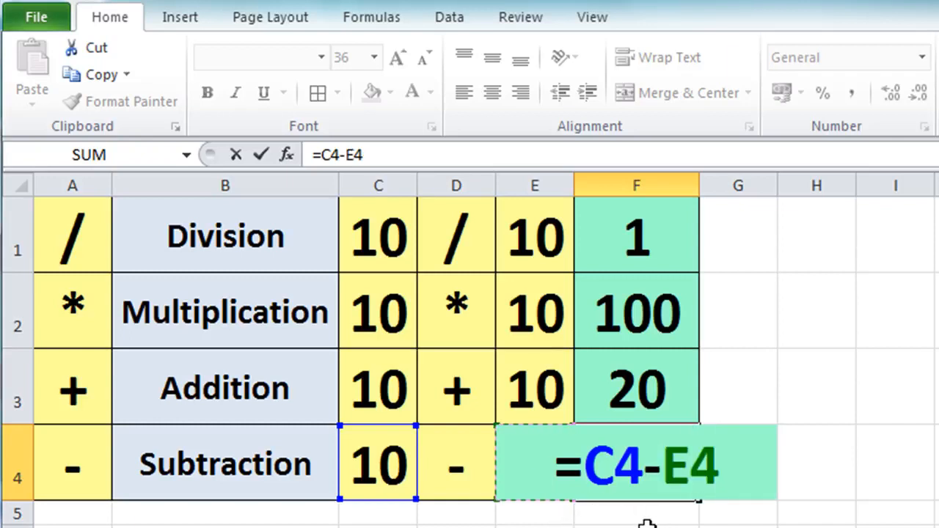
pyautogui.press('Return')
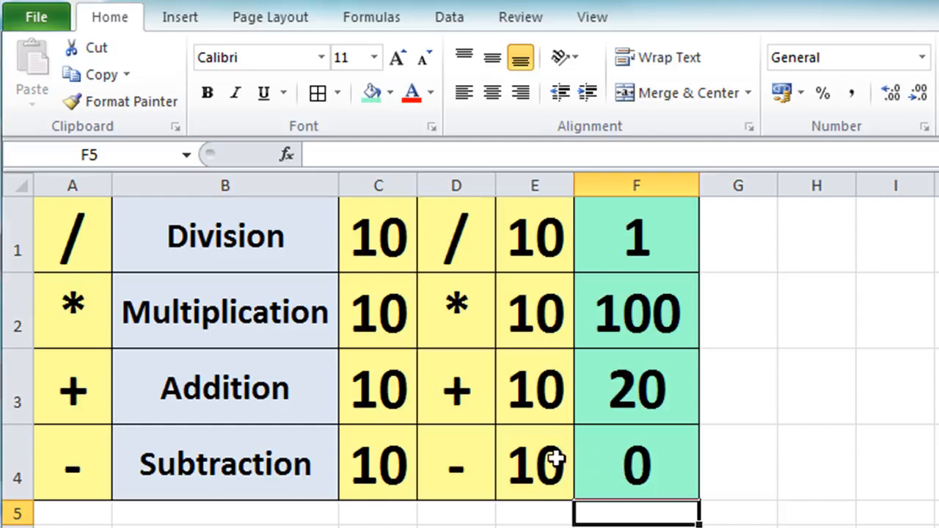
# Change the second Subtraction number in E4 to 5 and the first Addition number in C3 to 50
pyautogui.click(522, 459)
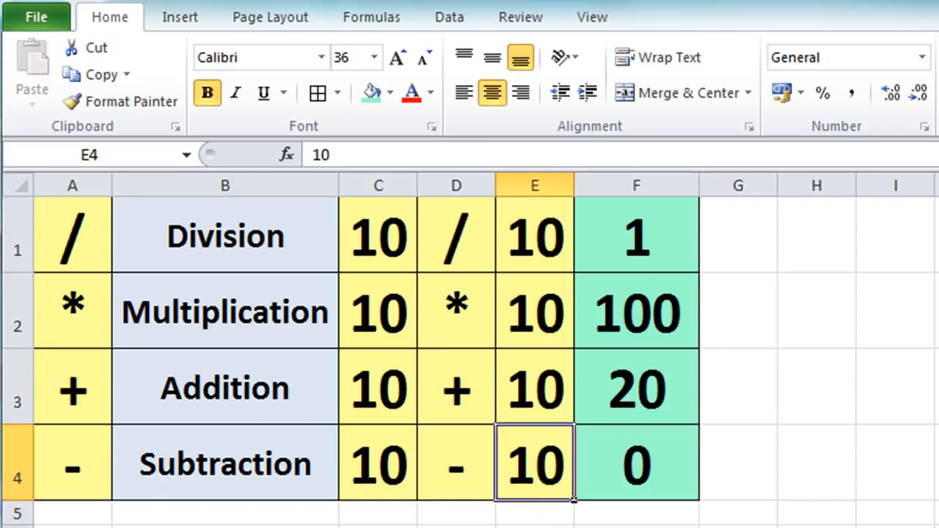
pyautogui.write('5')
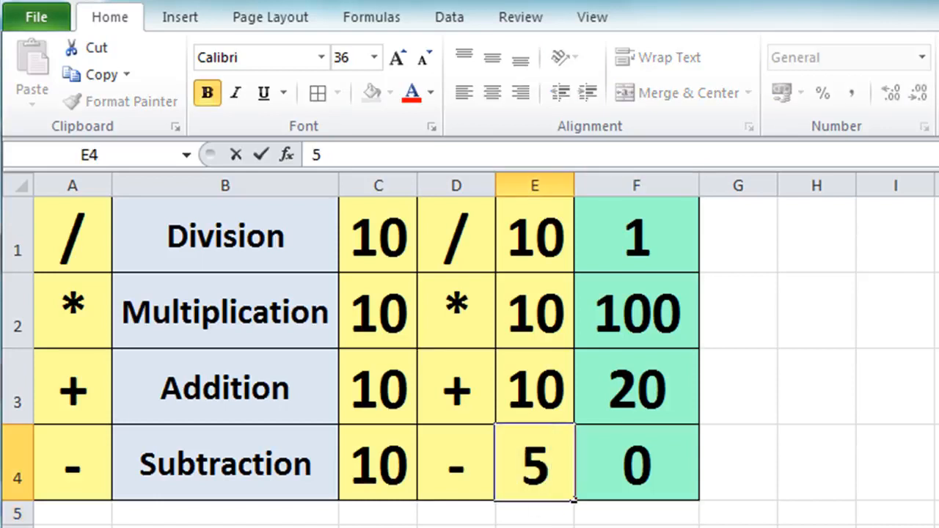
pyautogui.press('Return')
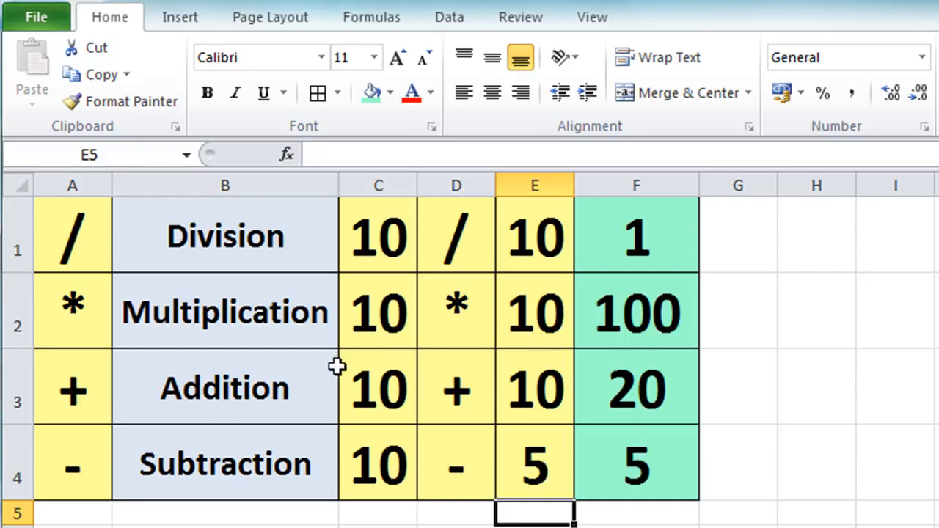
pyautogui.click(374, 380)
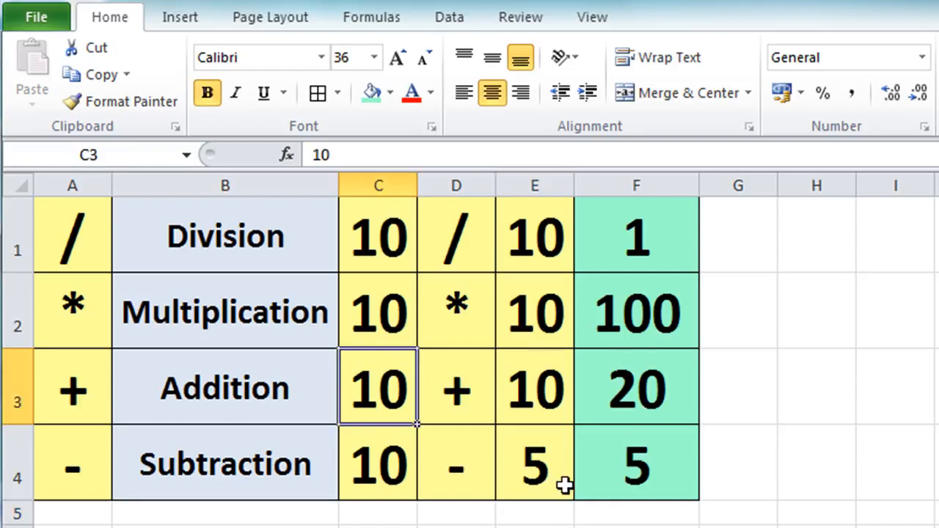
pyautogui.write('50')
pyautogui.press('Return')
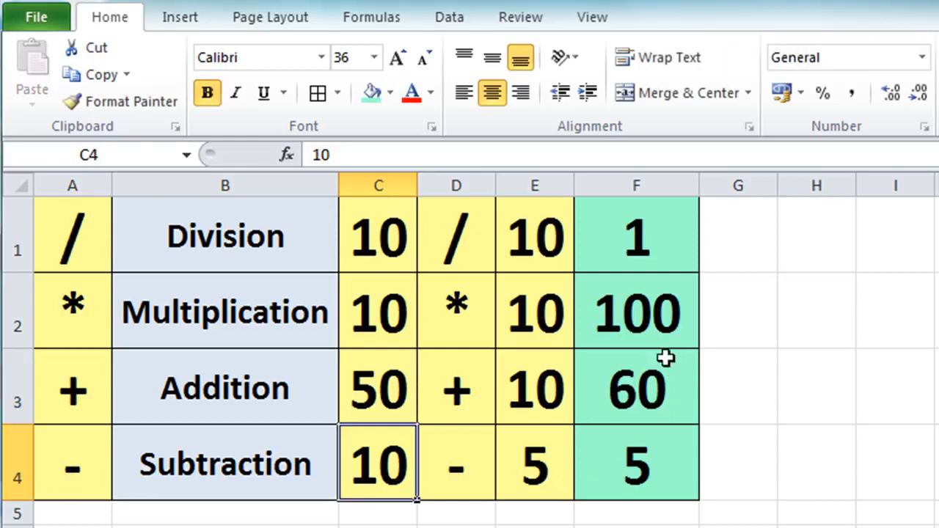
# Change the second Multiplication number in E2 to 8 and the first Division number in C1 to 75
pyautogui.click(527, 312)
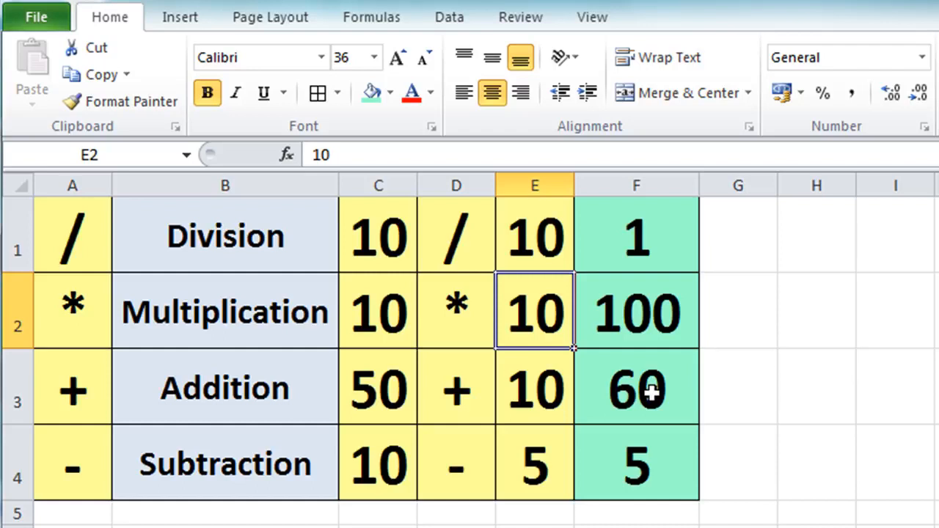
pyautogui.write('8')
pyautogui.press('Return')
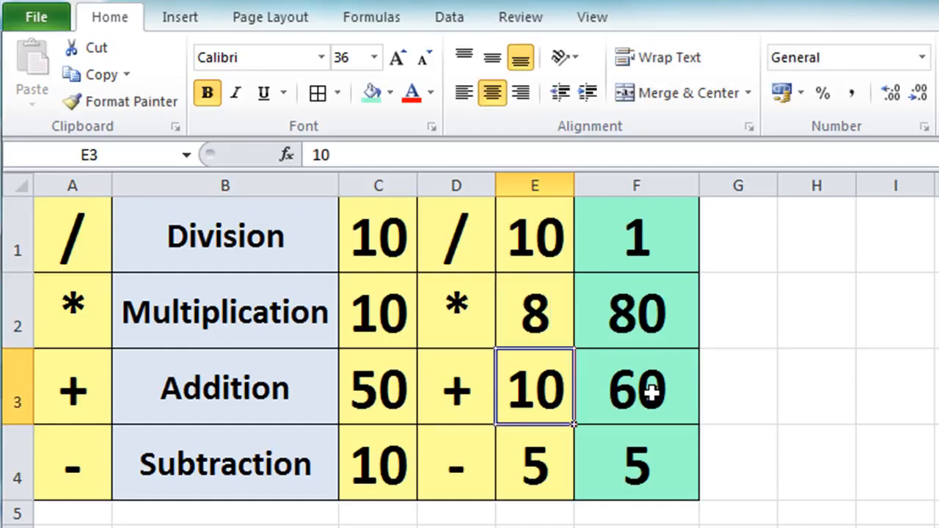
pyautogui.click(399, 240)
pyautogui.write('75')
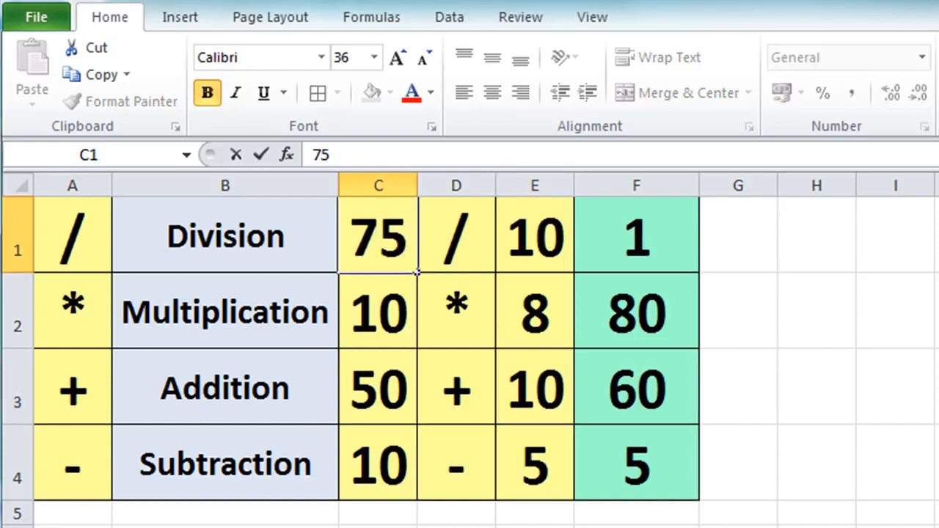
pyautogui.press('Return')
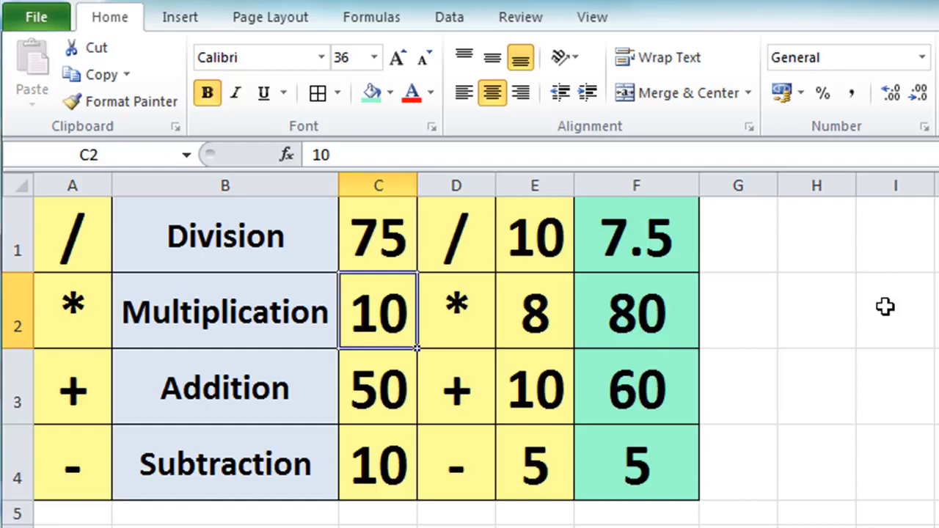
# Replace the Division formula in F1 with the typed-number formula =75/10
pyautogui.click(636, 260)
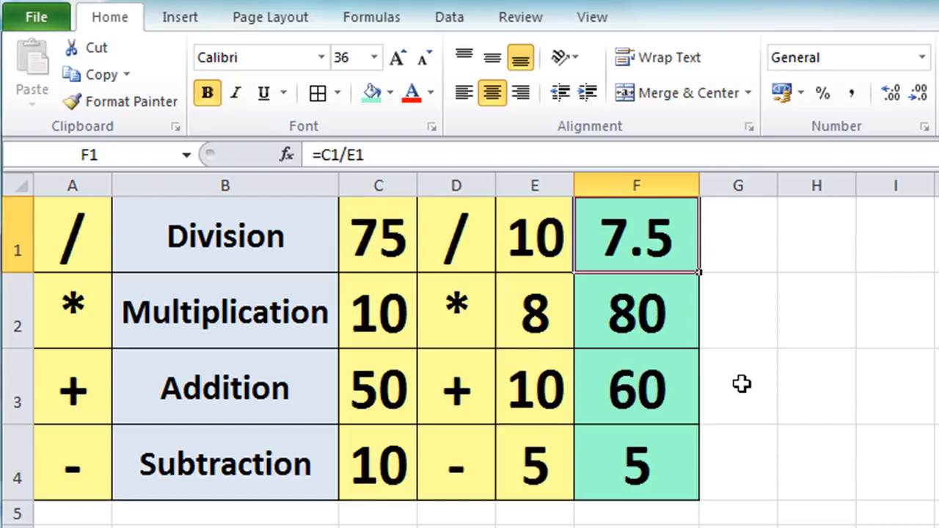
pyautogui.press('Delete')
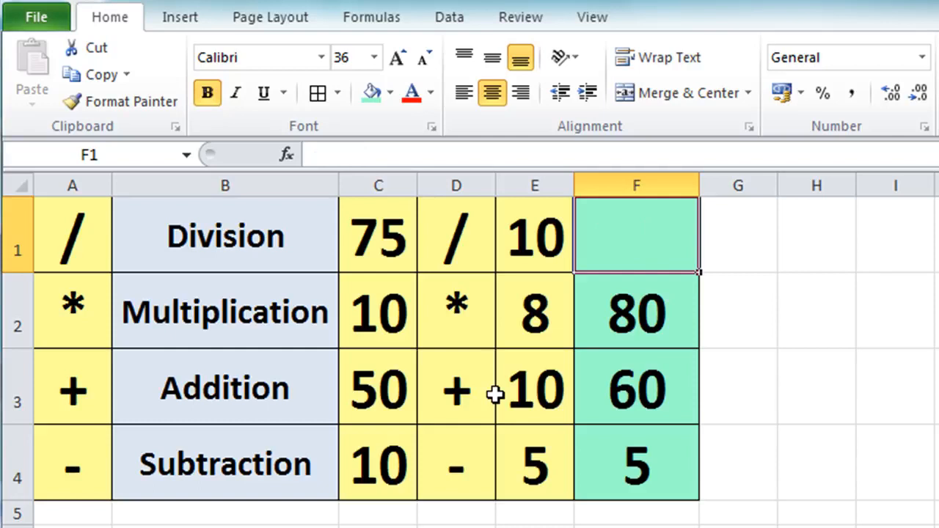
pyautogui.write('=')
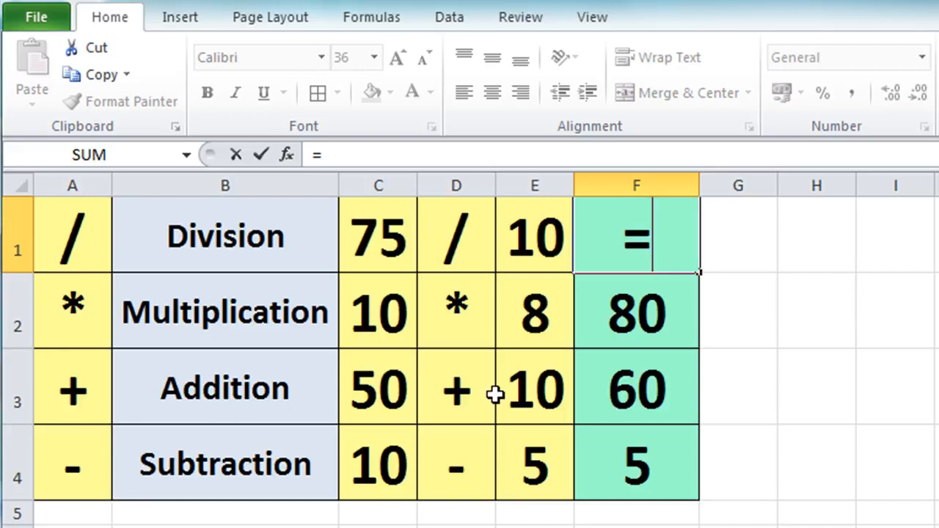
pyautogui.write('75')
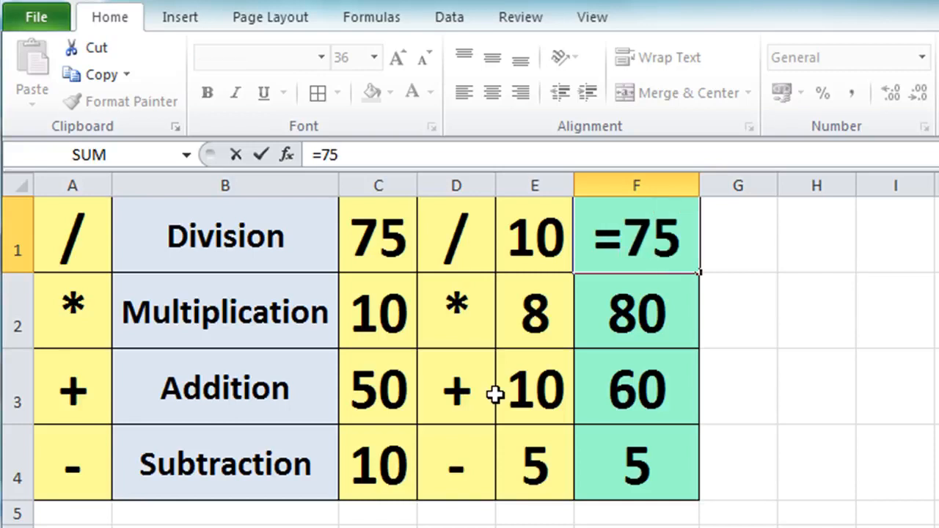
pyautogui.write('/10')
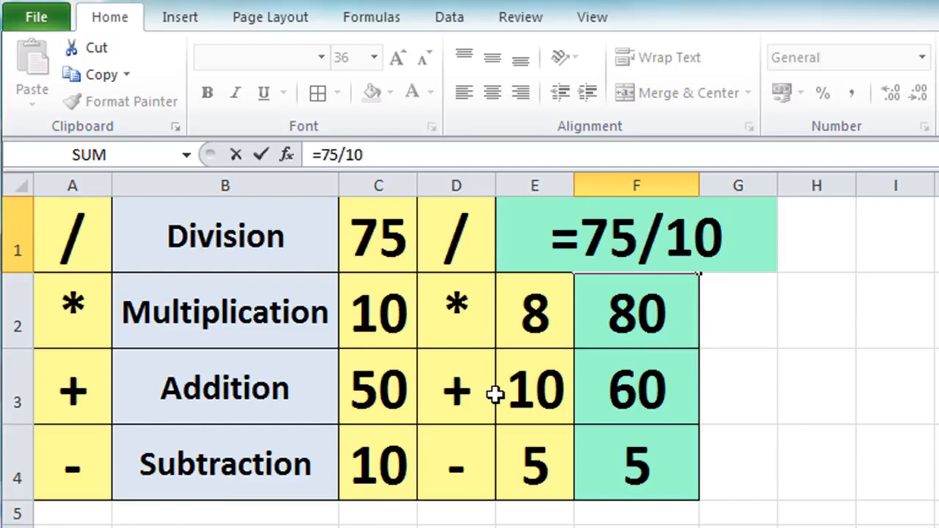
pyautogui.press('Return')
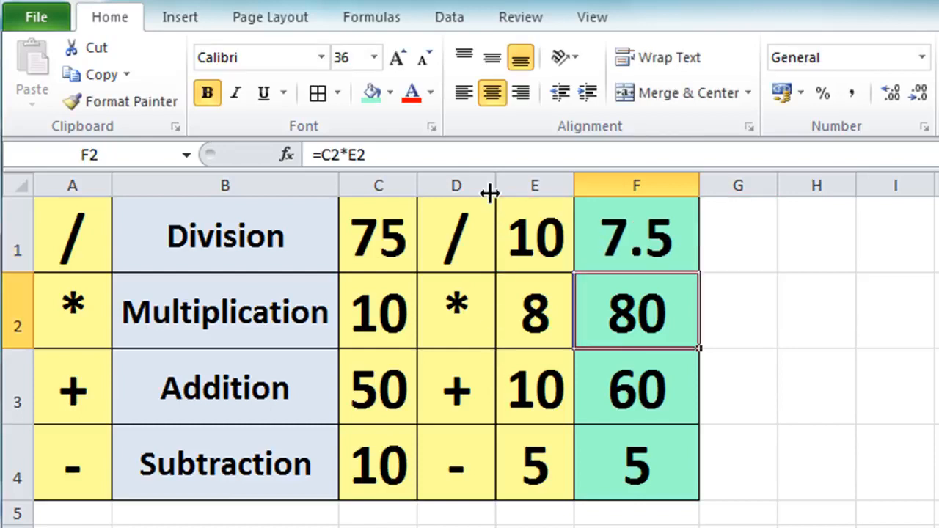
# Change the first Division number in C1 to 50
pyautogui.click(379, 226)
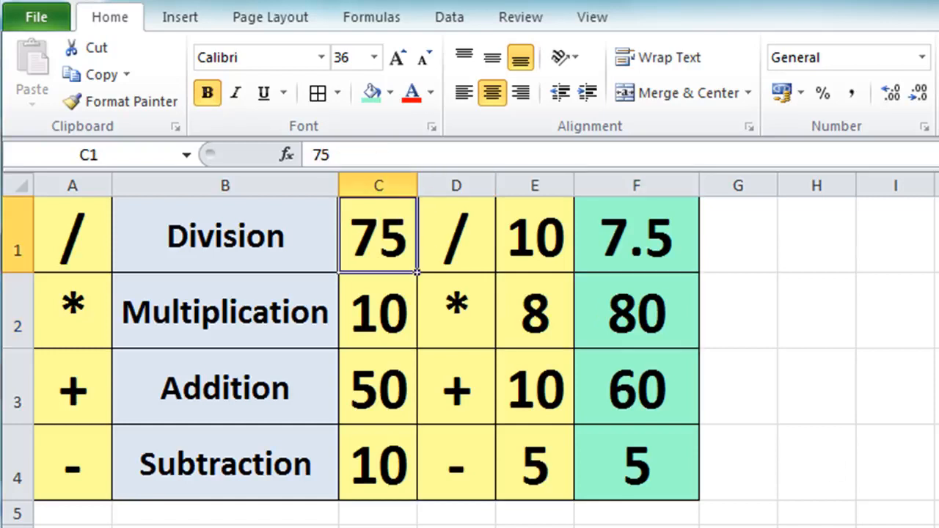
pyautogui.write('50')
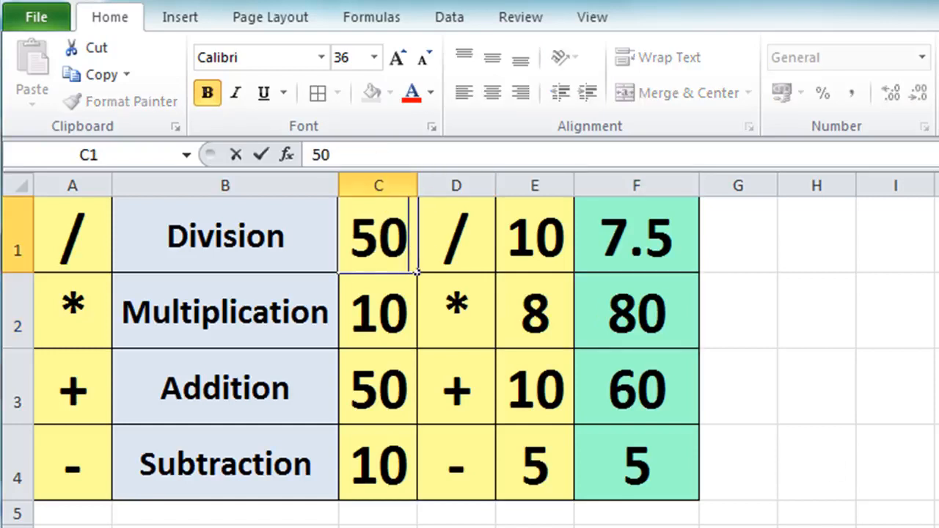
pyautogui.press('Return')
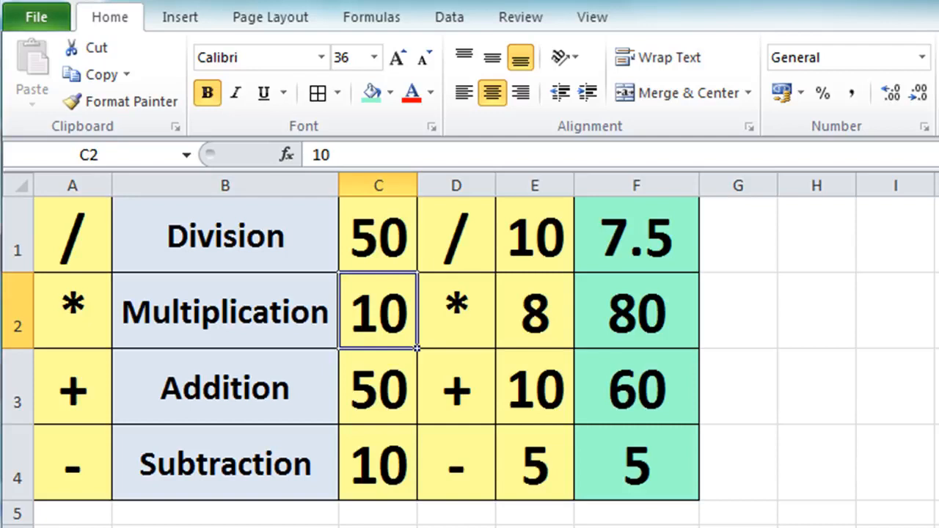
# Clear the Division result in F1 and enter the cell-reference formula =C1/E1
pyautogui.click(619, 249)
pyautogui.press('Delete')
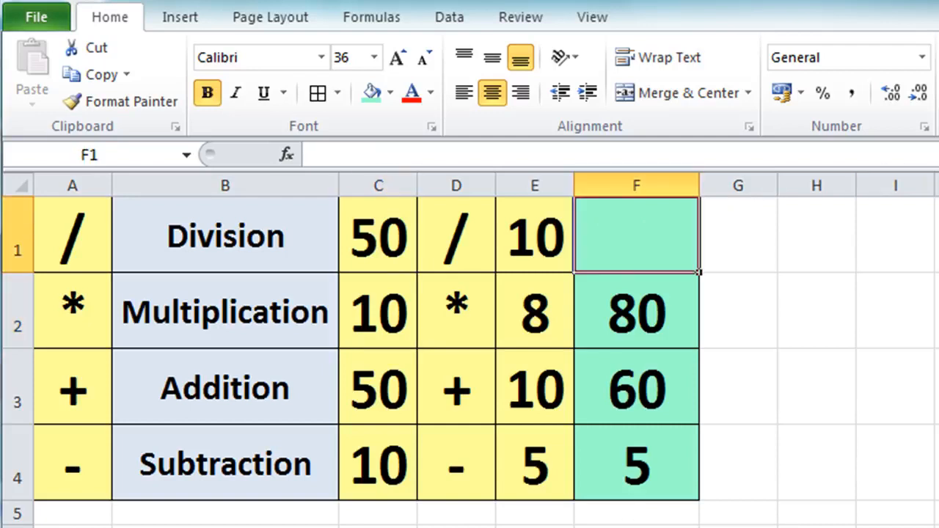
pyautogui.write('=')
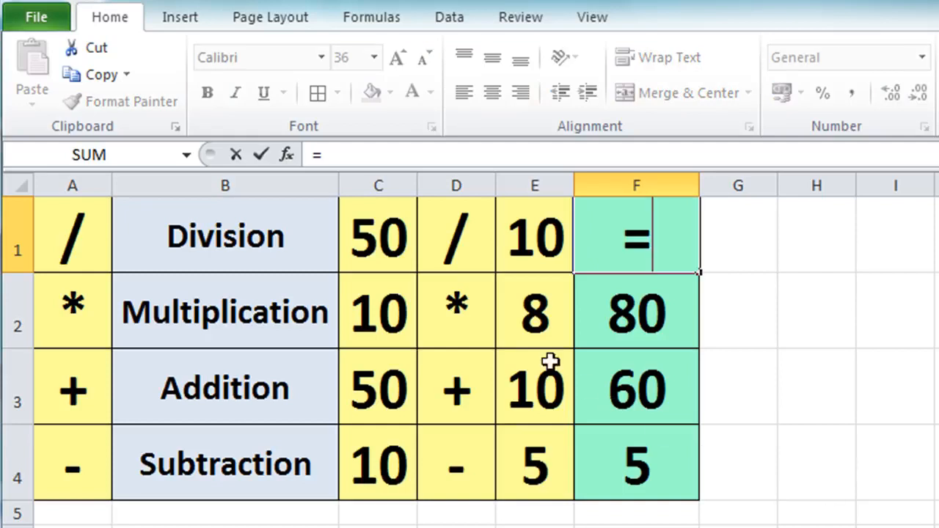
pyautogui.click(368, 211)
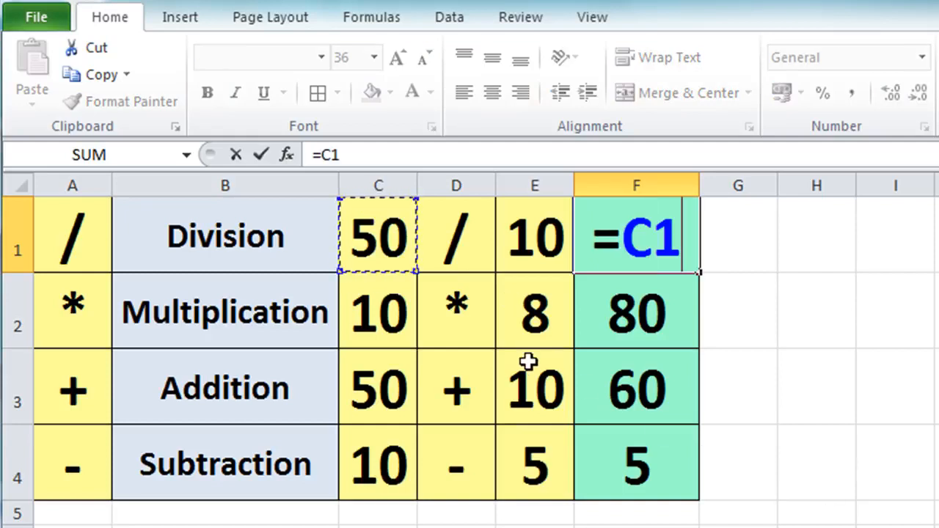
pyautogui.write('/')
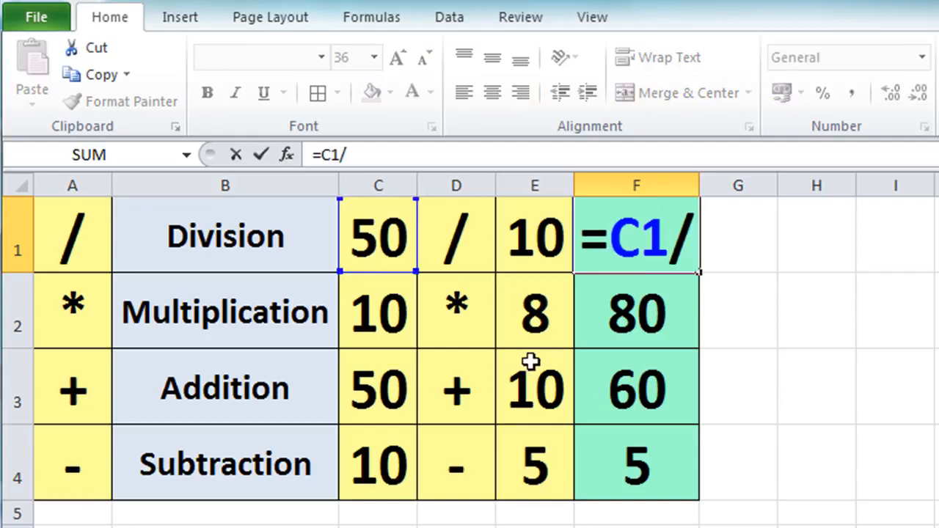
pyautogui.click(508, 221)
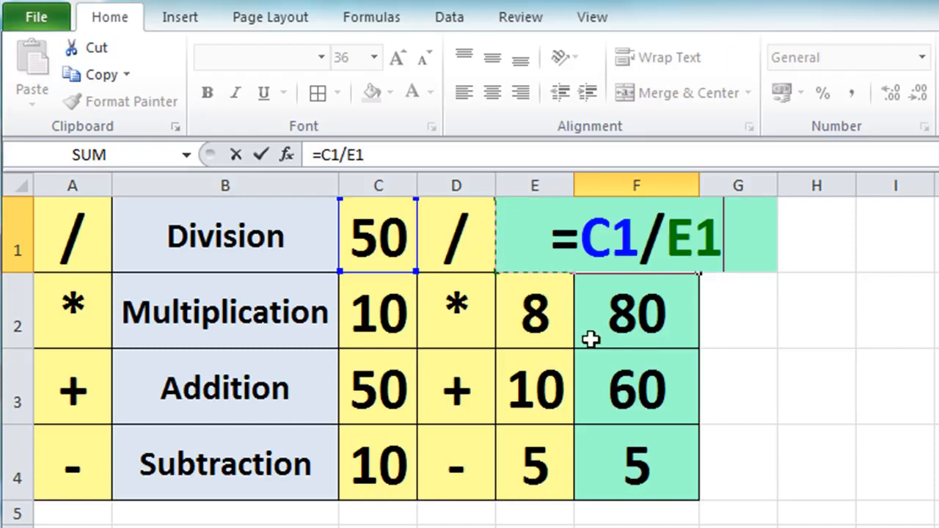
pyautogui.press('Return')
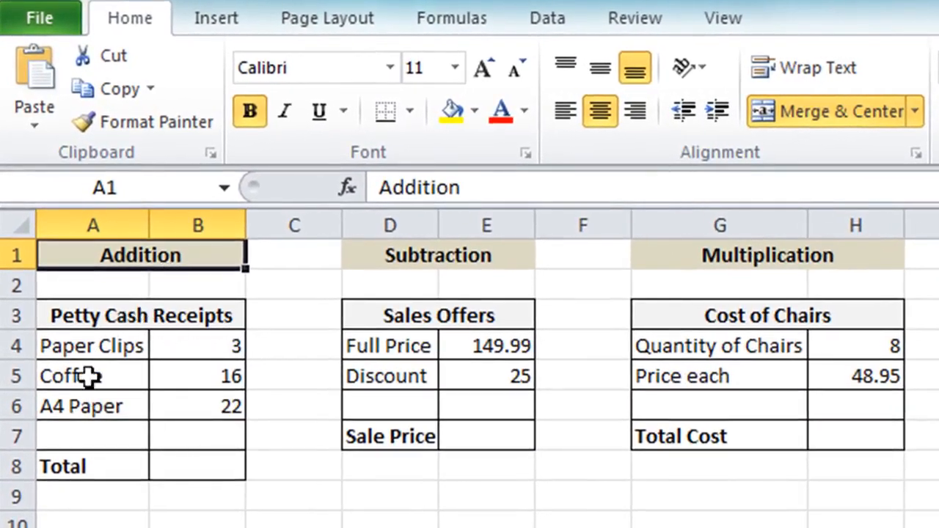
# On the Petty Cash Receipts sheet, enter the formula =B4+B5+B6 in the Total cell B8 to add the three receipts
pyautogui.click(197, 459)
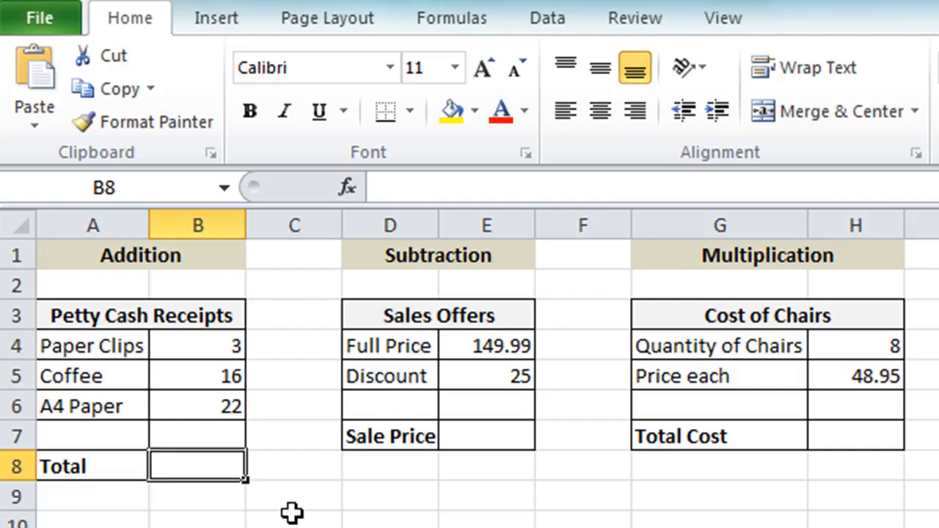
pyautogui.write('=')
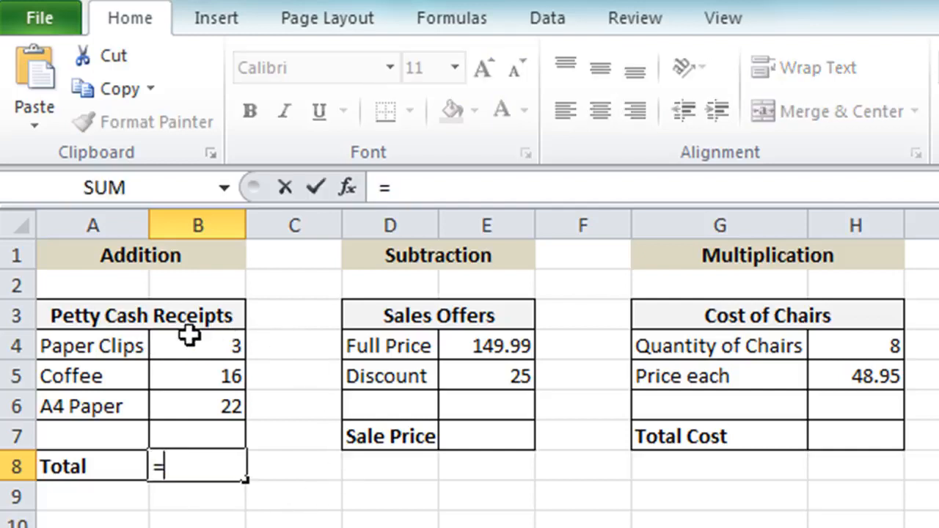
pyautogui.click(189, 333)
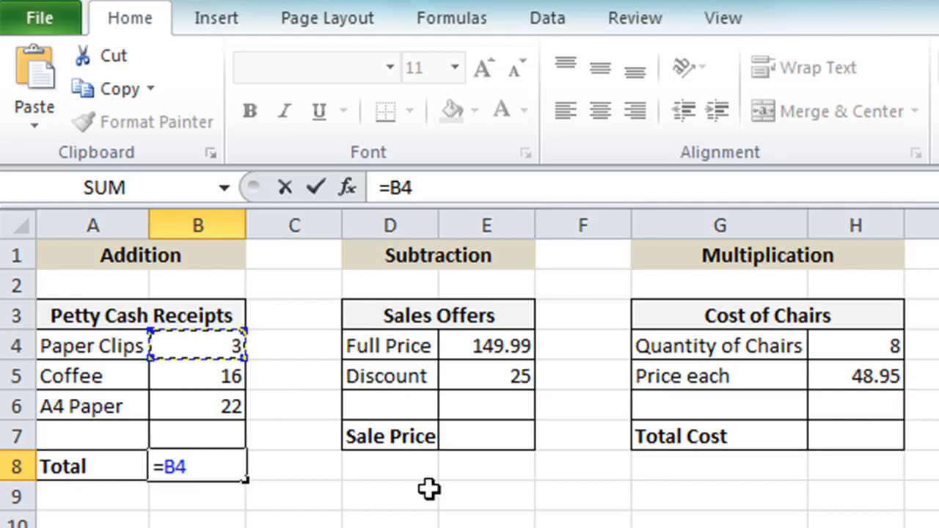
pyautogui.write('+')
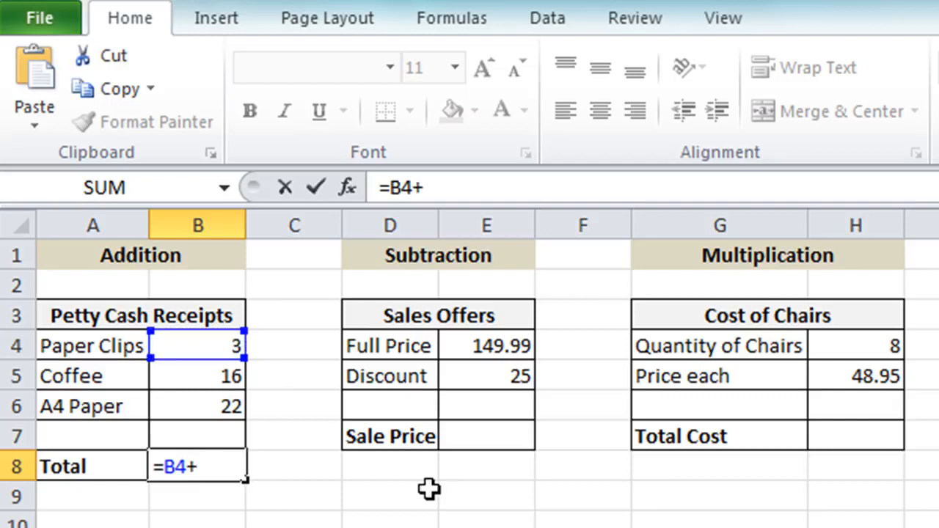
pyautogui.click(224, 377)
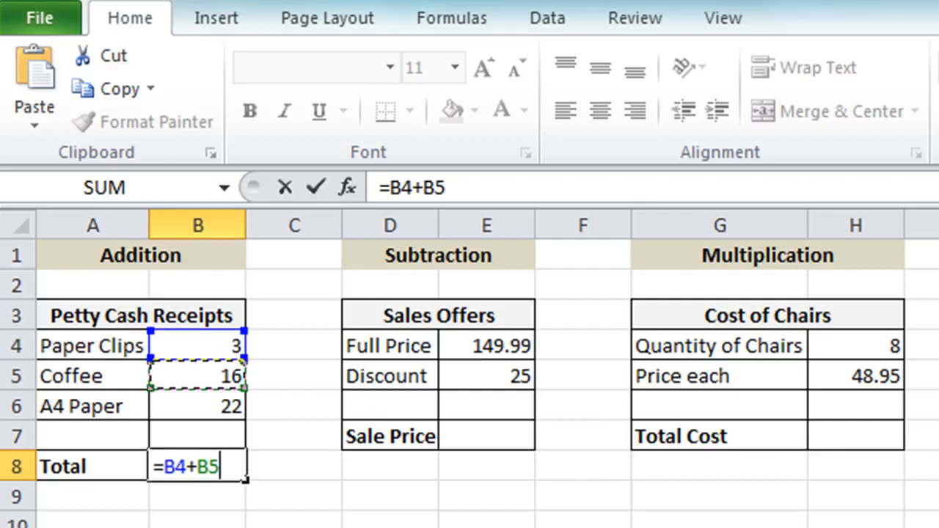
pyautogui.write('+')
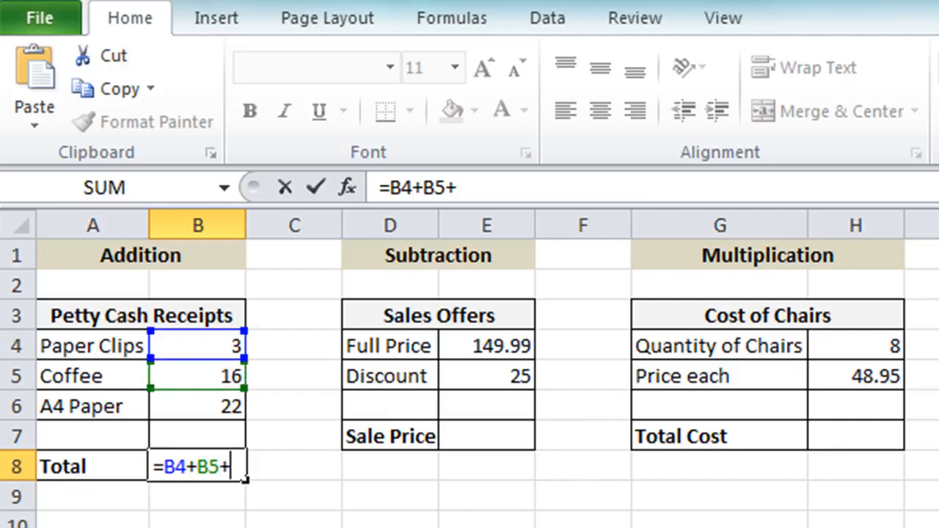
pyautogui.click(223, 408)
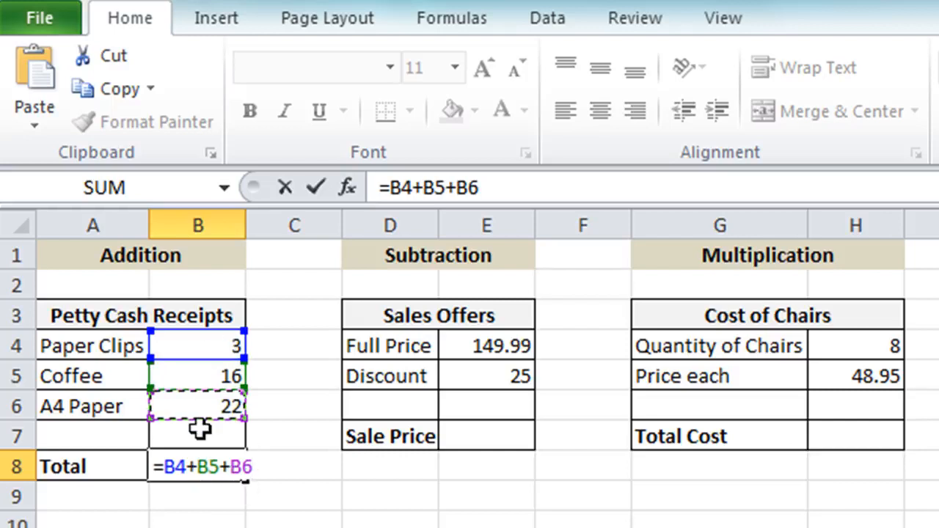
pyautogui.click(315, 189)
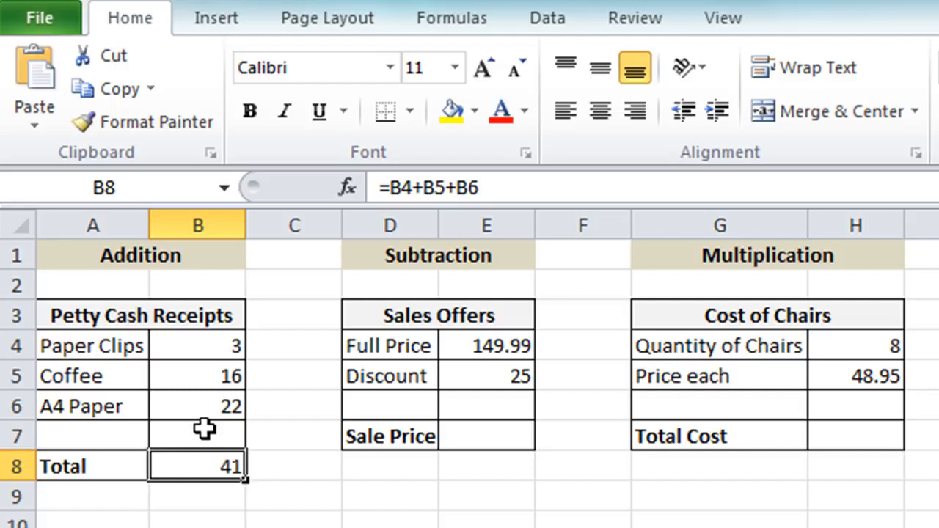
# Change the Paper Clips amount in B4 to 6
pyautogui.click(201, 344)
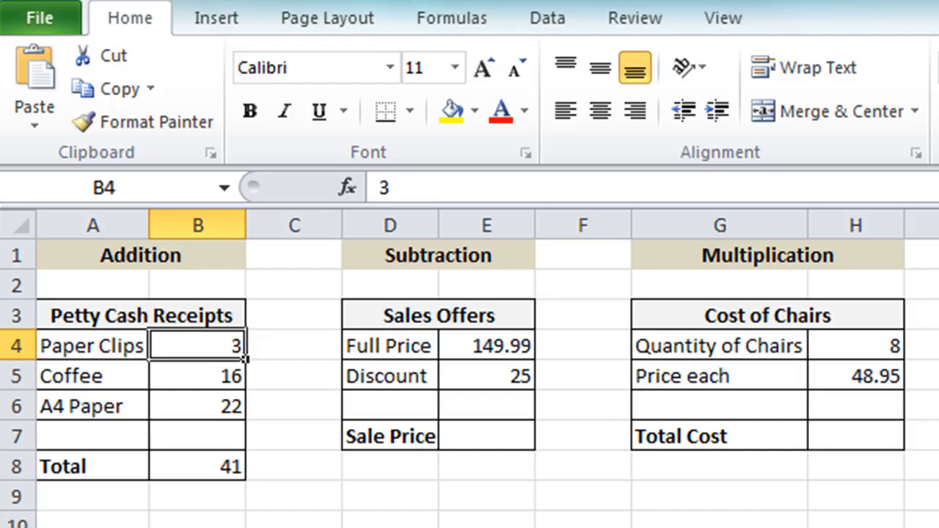
pyautogui.write('6')
pyautogui.press('Return')
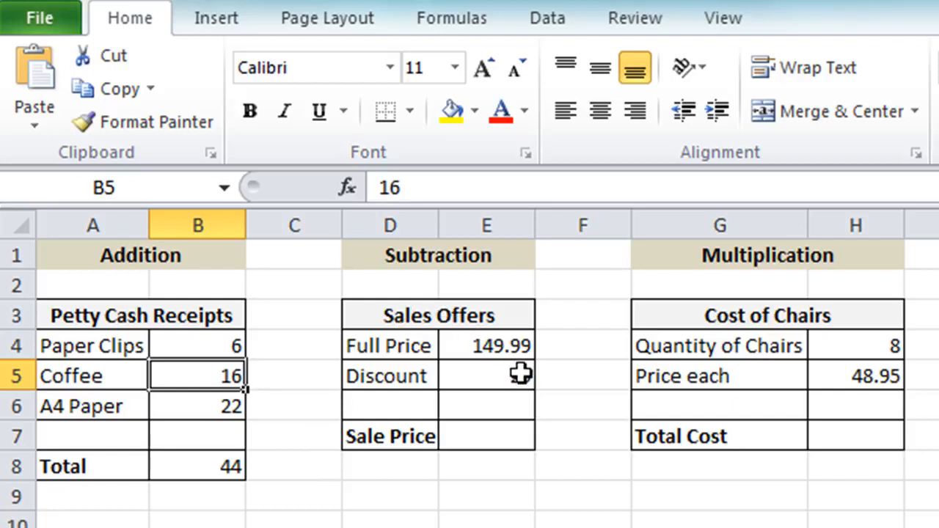
# Enter the formula =E4-E5 in the Sale Price cell E7 to subtract the discount from the full price
pyautogui.click(459, 435)
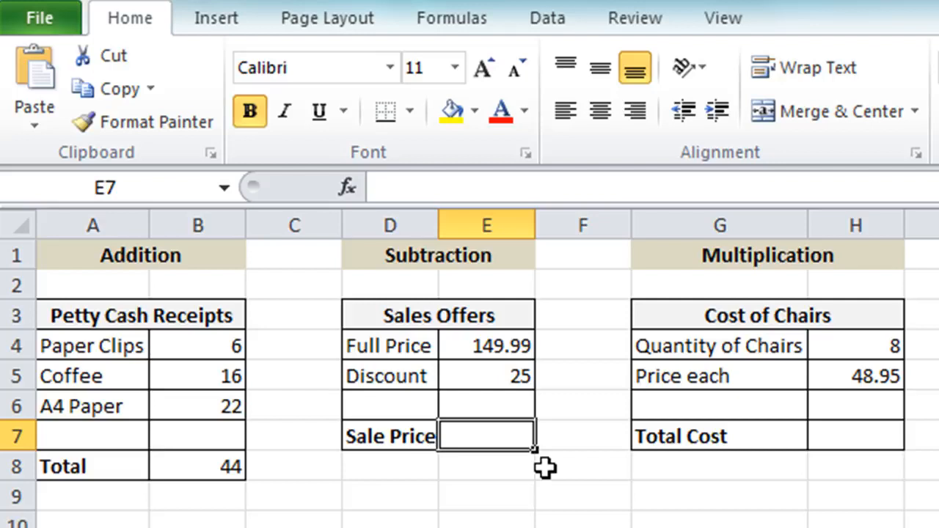
pyautogui.write('=')
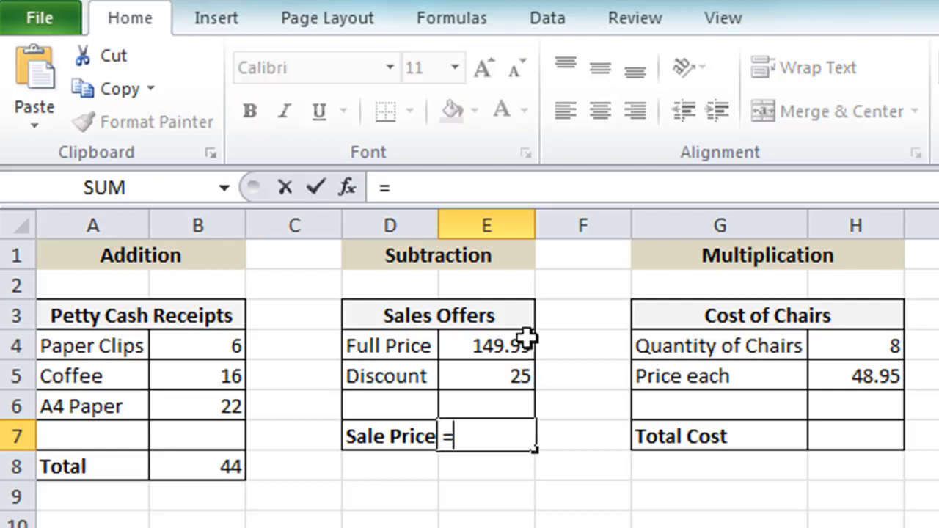
pyautogui.click(466, 342)
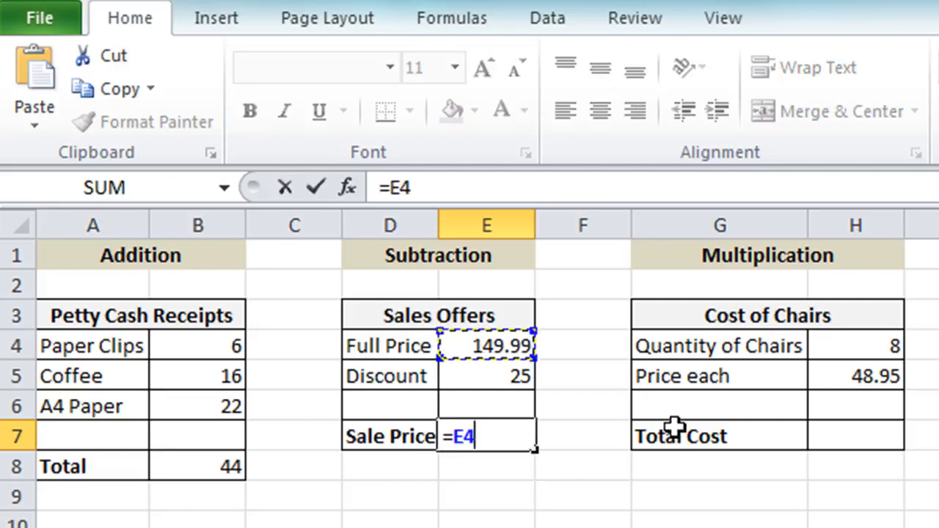
pyautogui.write('-')
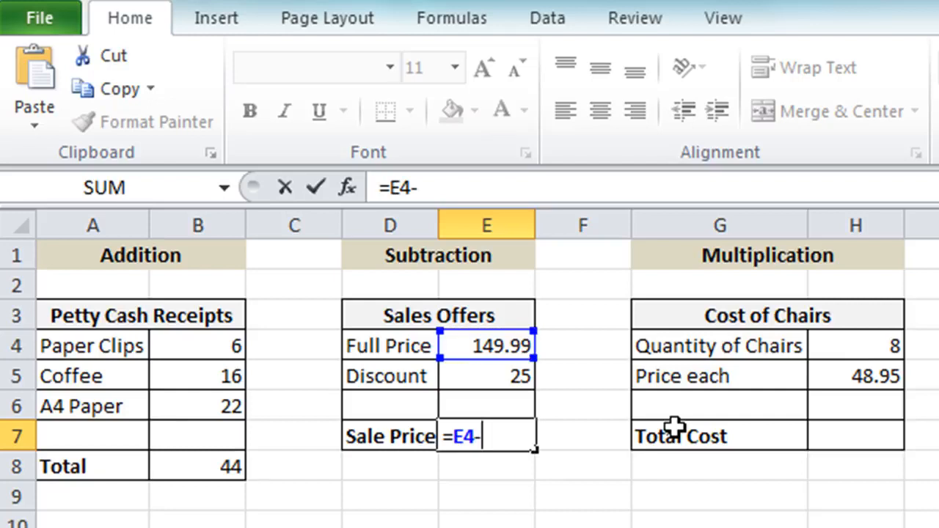
pyautogui.click(501, 376)
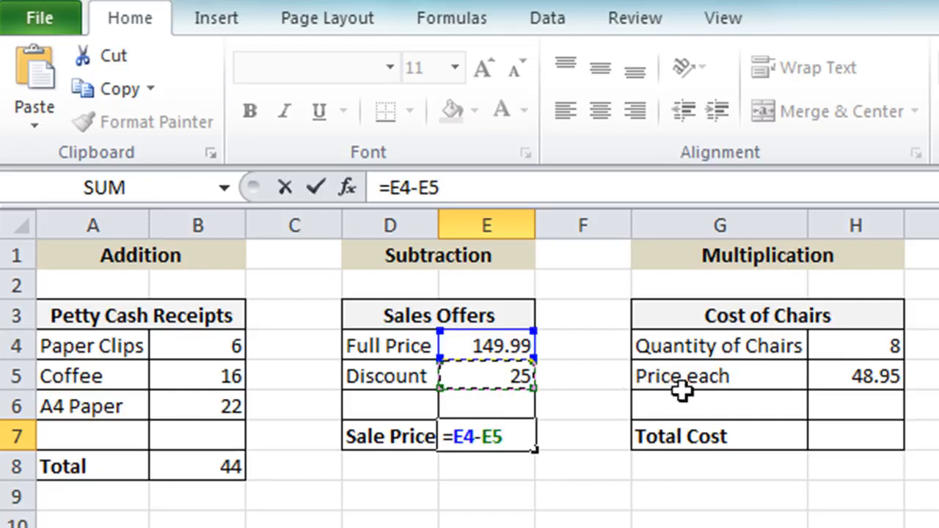
pyautogui.press('Return')
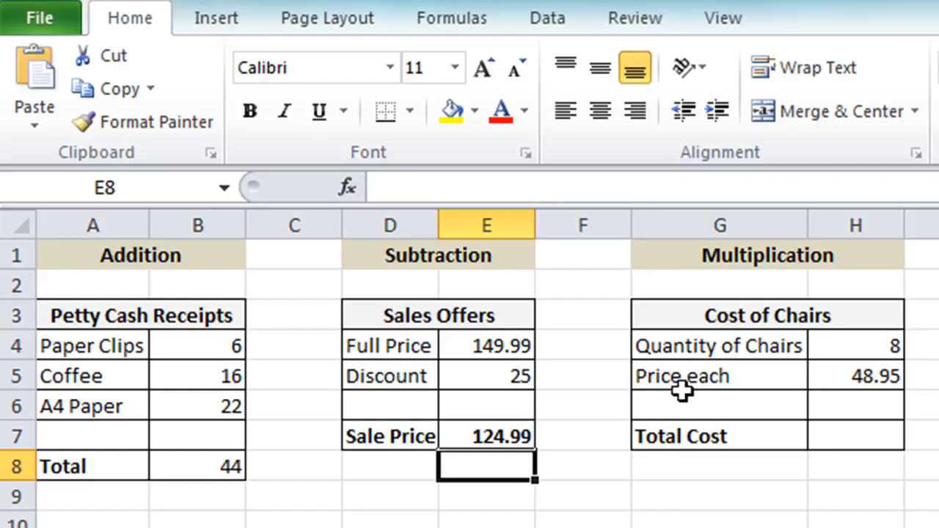
pyautogui.press('Up')
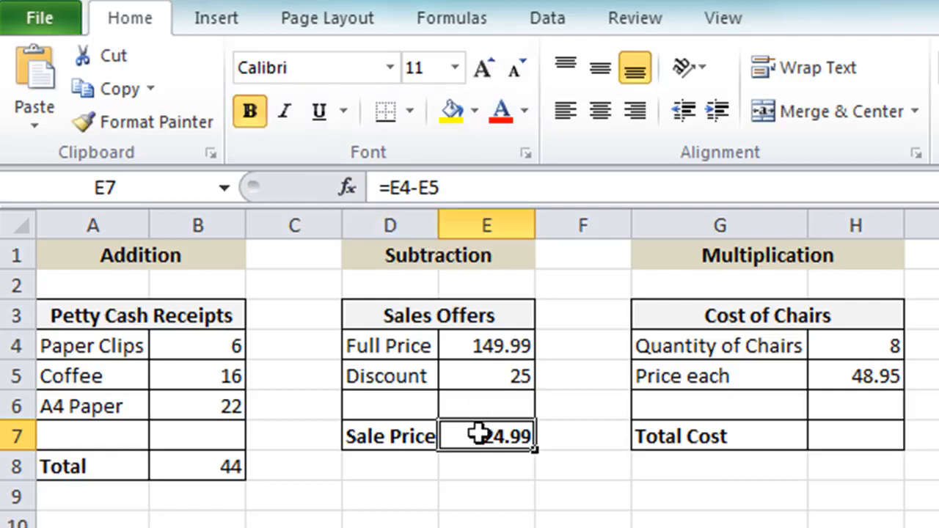
# Enter the formula =H4*H5 in the Total Cost cell H7 to multiply the quantity of chairs by the price each
pyautogui.click(847, 443)
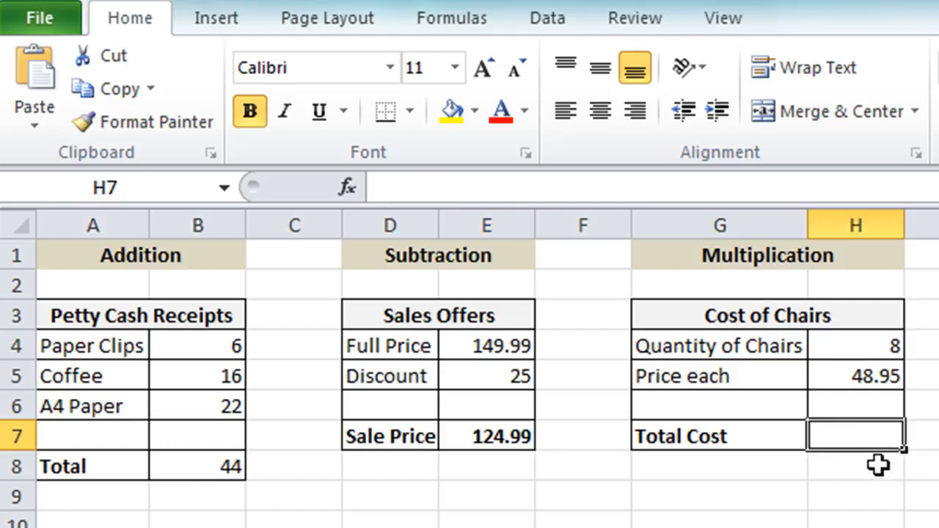
pyautogui.write('=')
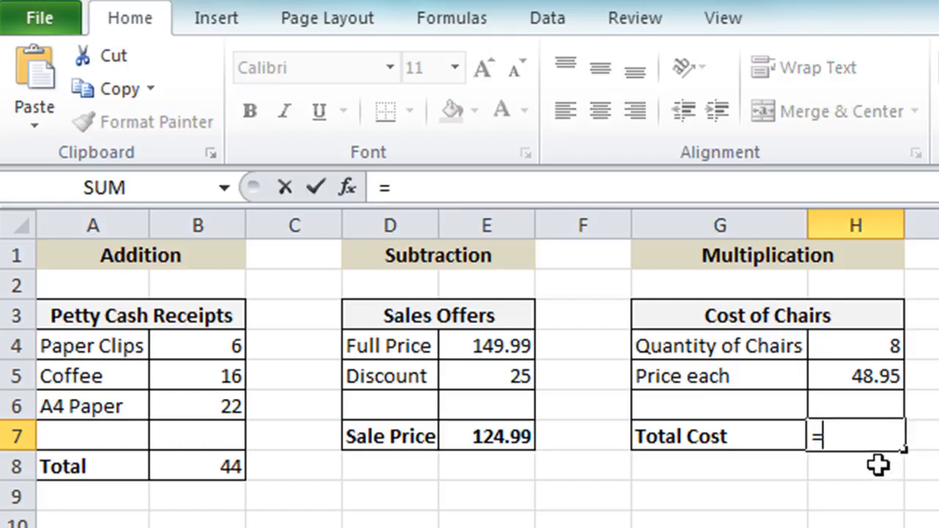
pyautogui.click(871, 346)
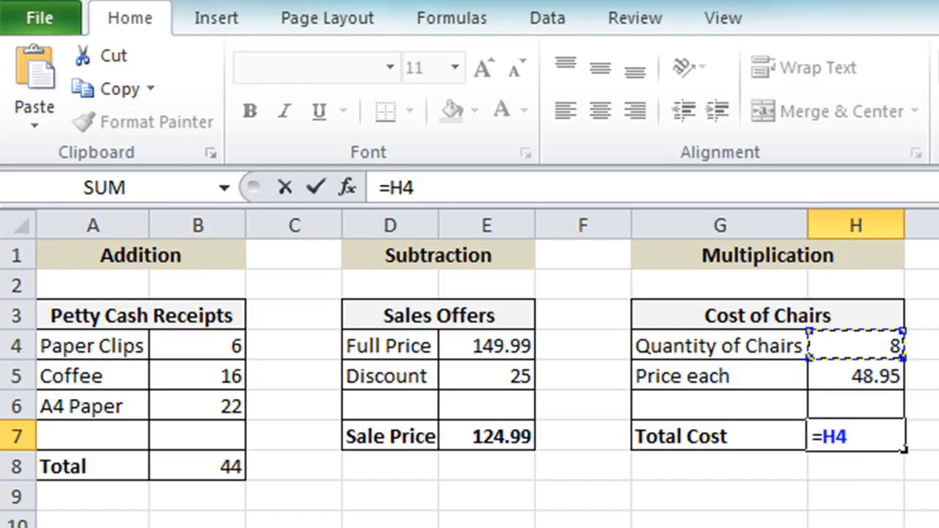
pyautogui.write('*')
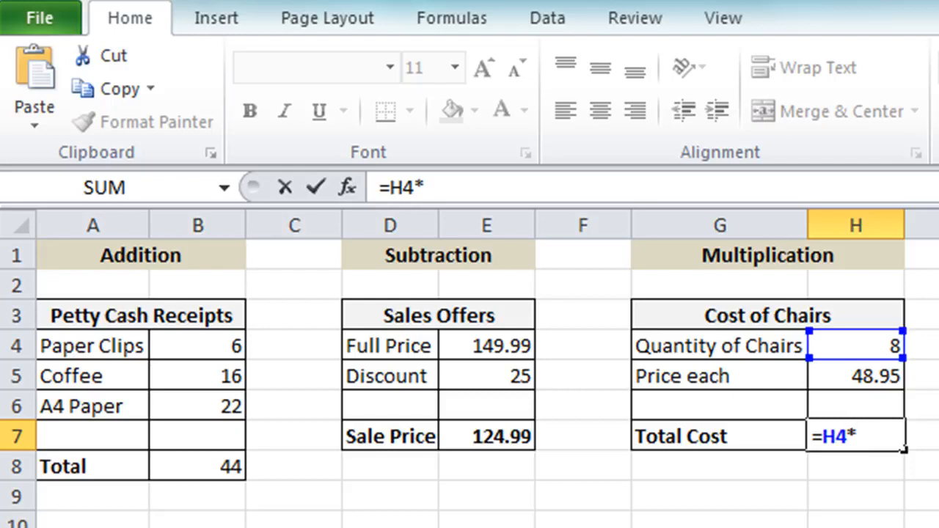
pyautogui.click(875, 385)
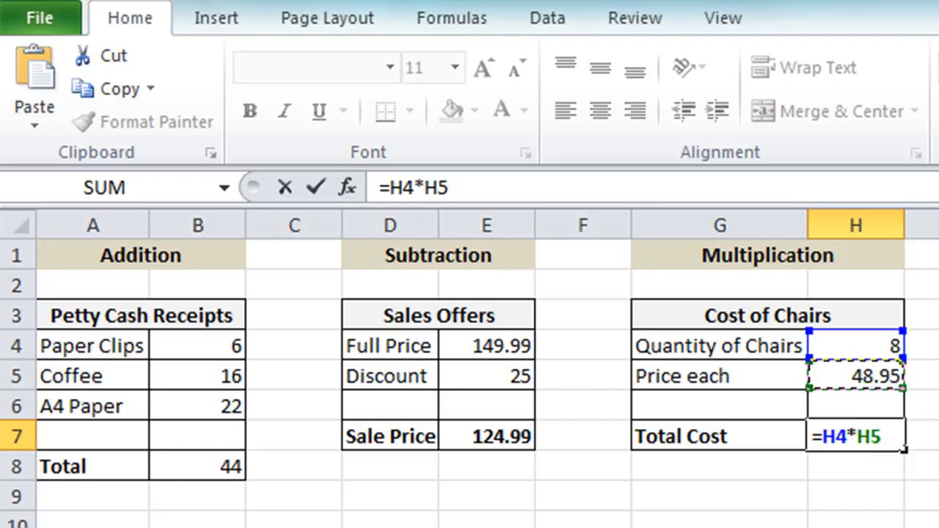
pyautogui.press('Return')
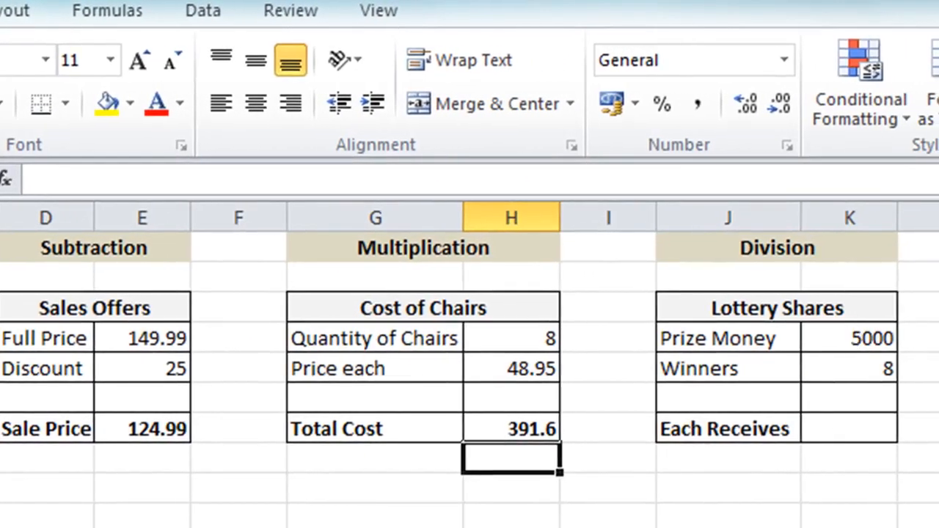
# Enter the formula =K4/K5 in the Each Receives cell K7 to divide the prize money by the winners
pyautogui.click(816, 436)
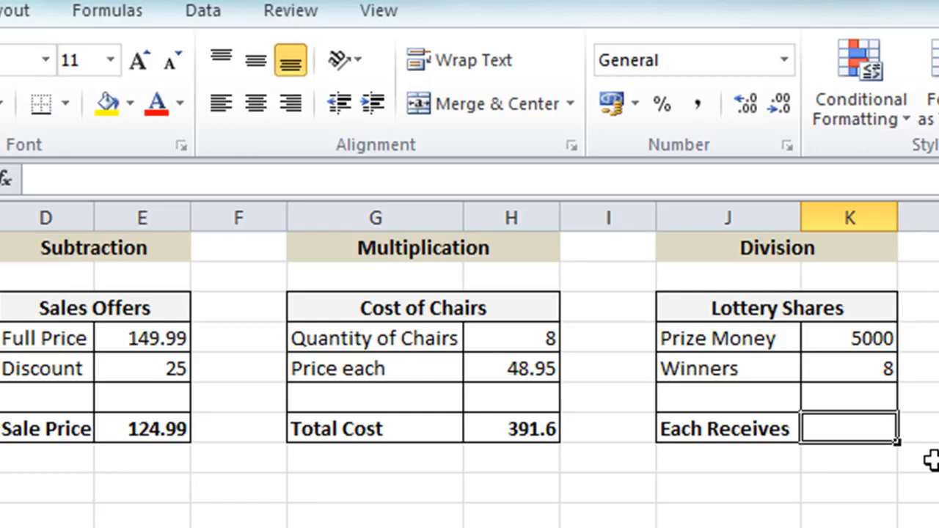
pyautogui.write('=')
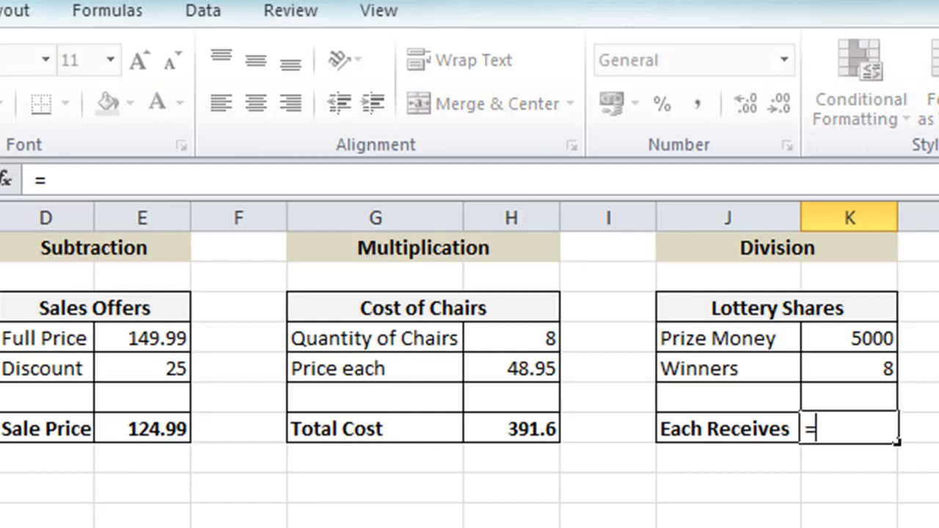
pyautogui.click(839, 331)
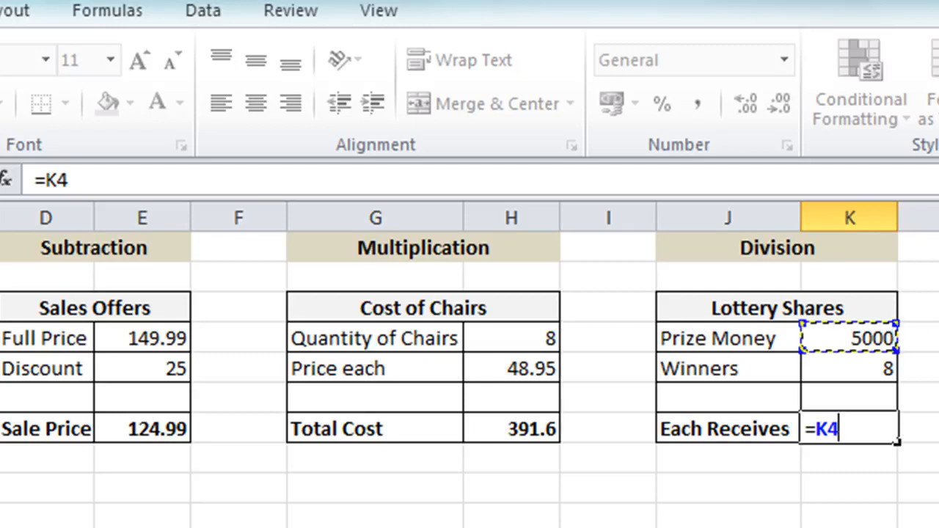
pyautogui.write('/')
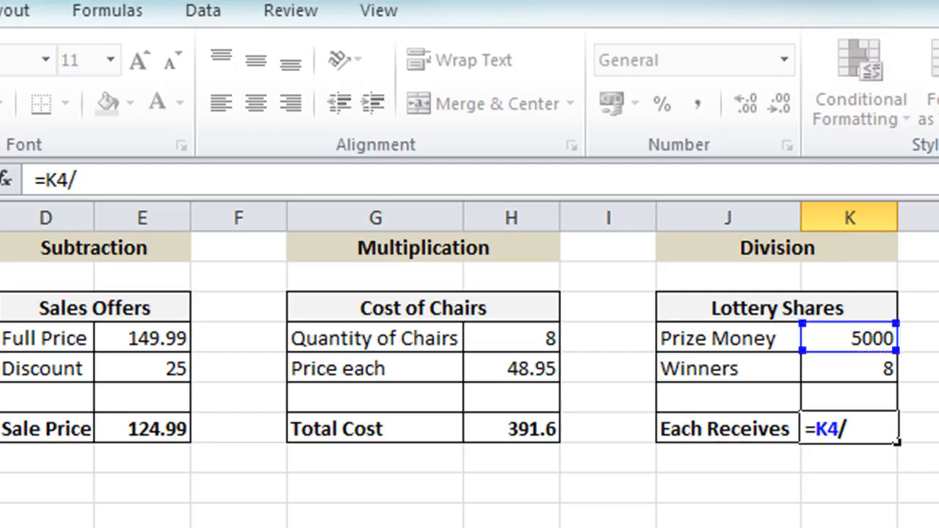
pyautogui.click(840, 369)
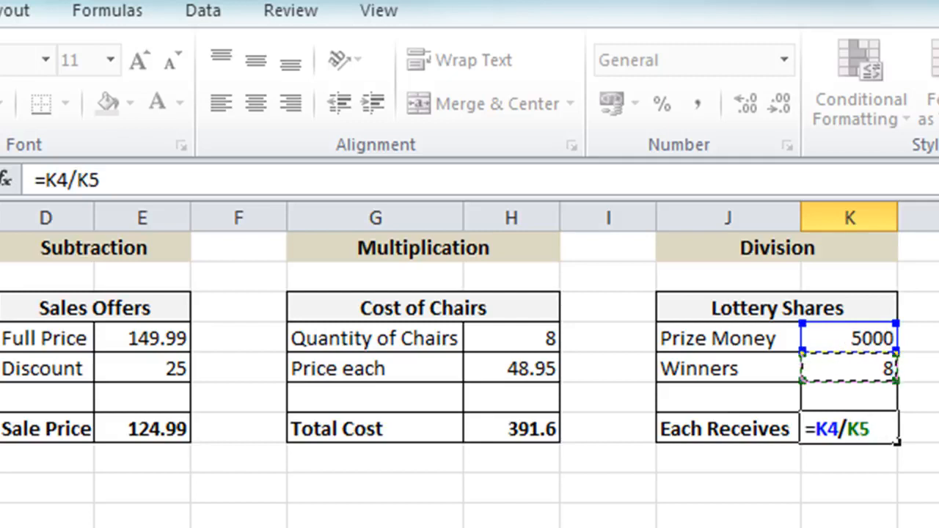
pyautogui.press('Return')
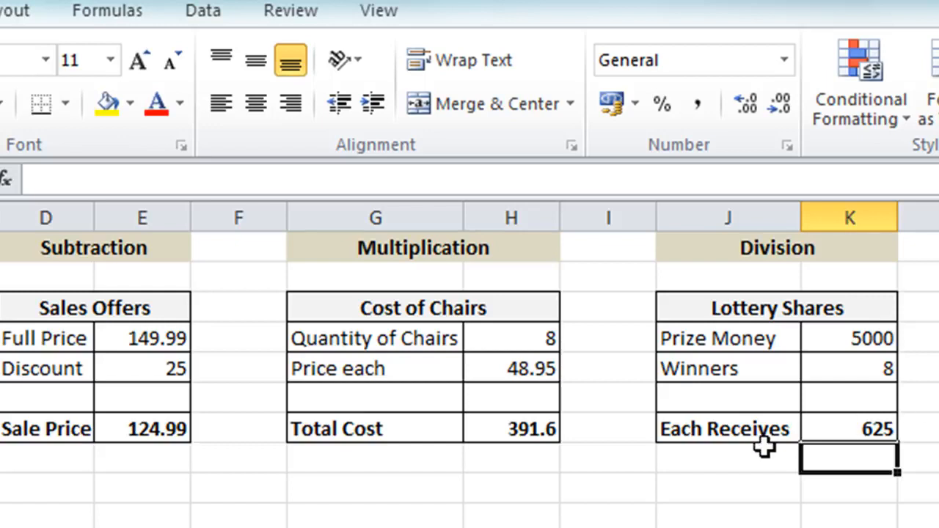
pyautogui.click(827, 416)
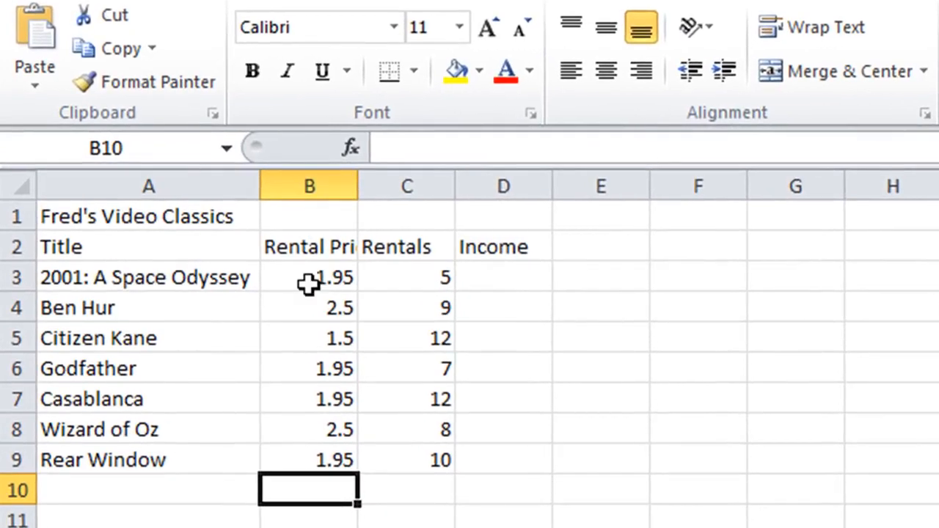
# On the Fred's Video Classics sheet, enter the Income formula =B3*C3 in D3 for 2001: A Space Odyssey
pyautogui.click(518, 283)
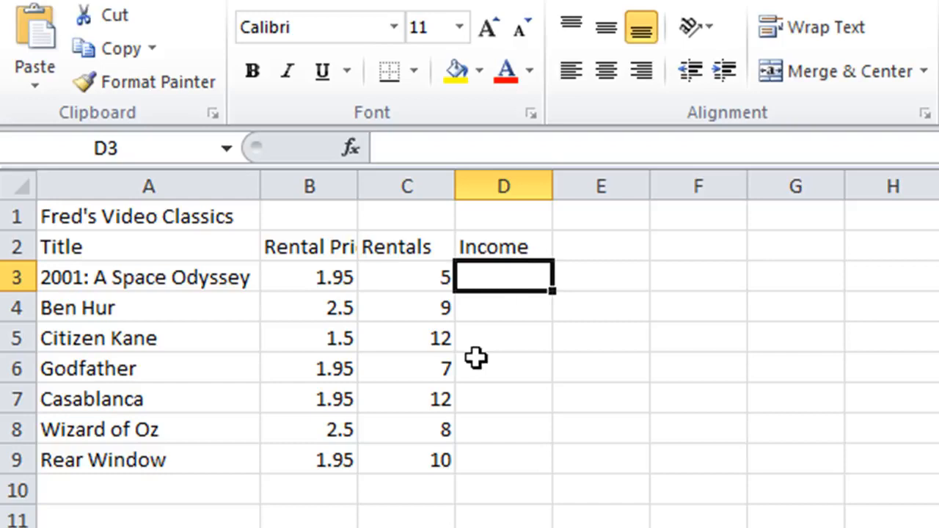
pyautogui.write('=')
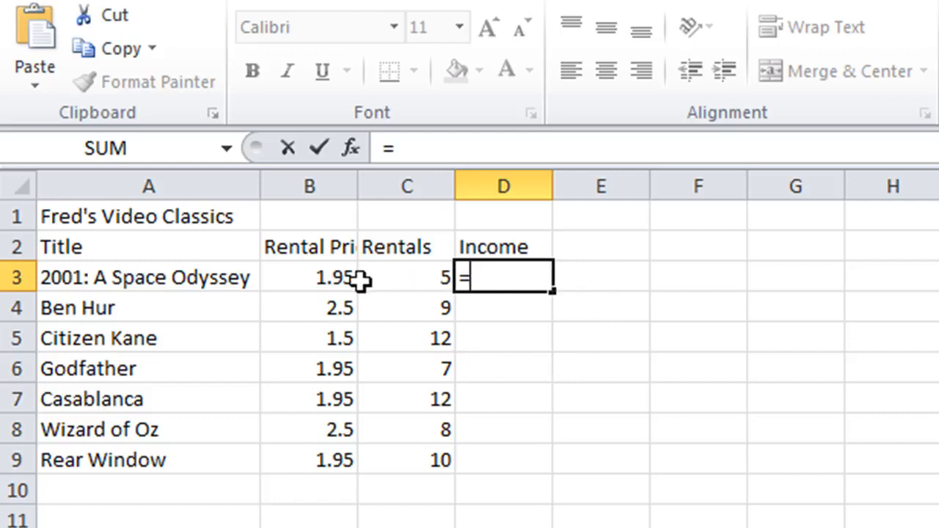
pyautogui.click(320, 279)
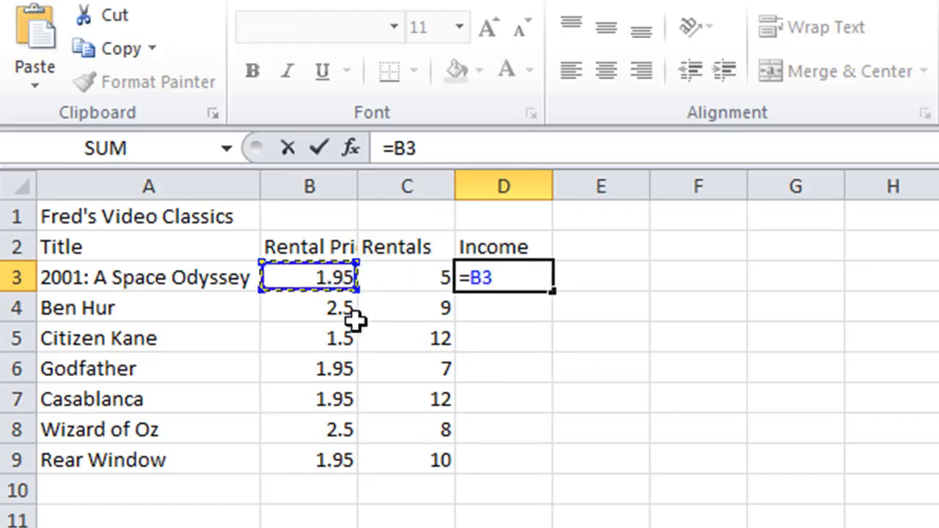
pyautogui.write('*')
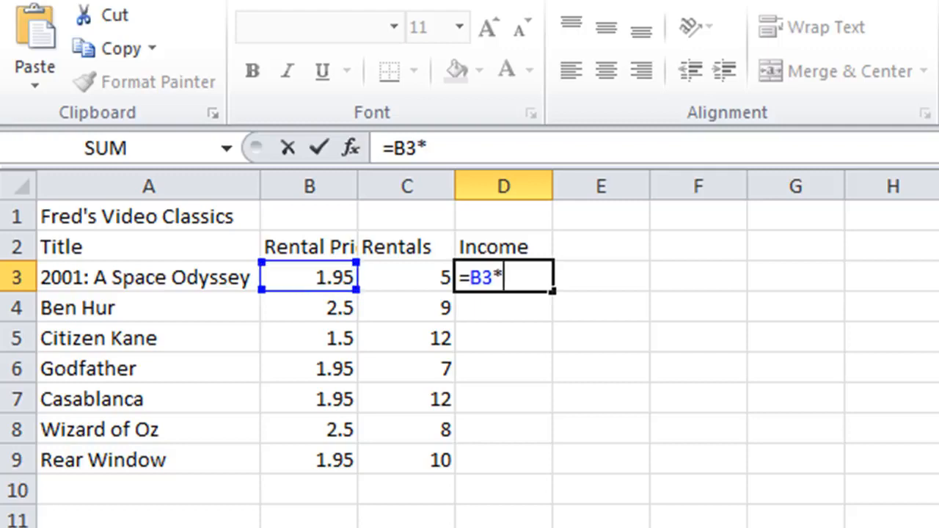
pyautogui.click(424, 276)
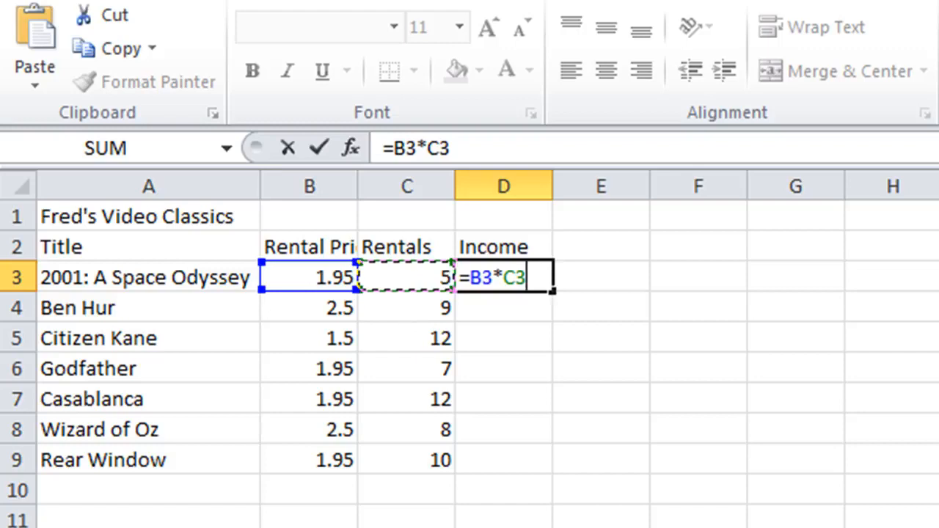
pyautogui.press('Return')
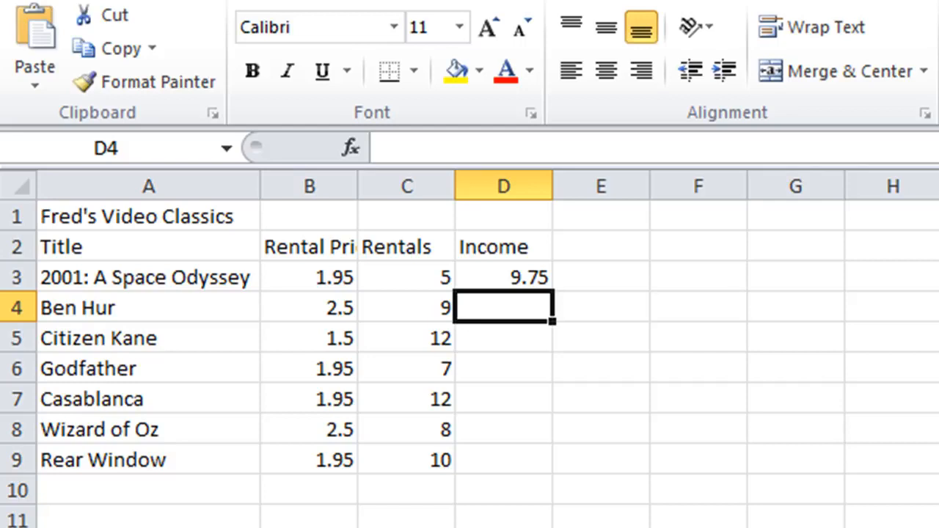
# Enter the Income formula =B4*C4 in D4 for Ben Hur
pyautogui.write('=')
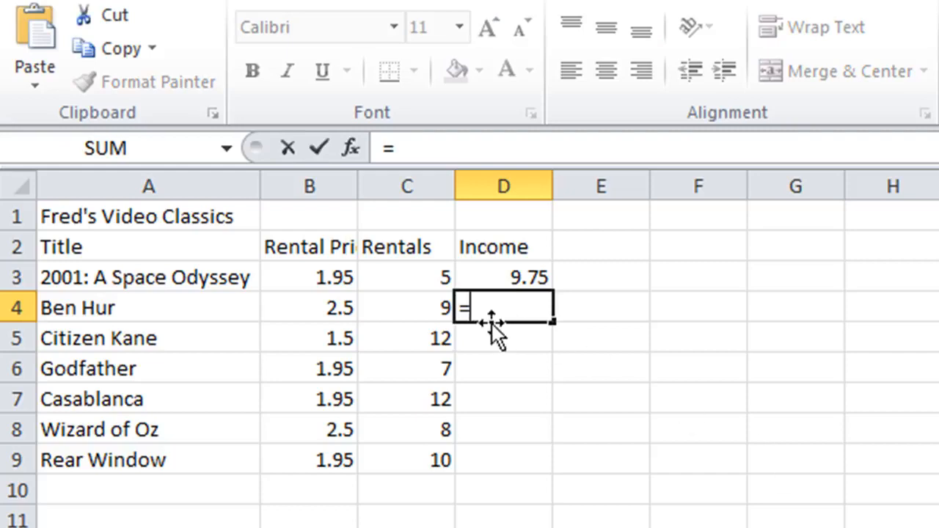
pyautogui.click(308, 311)
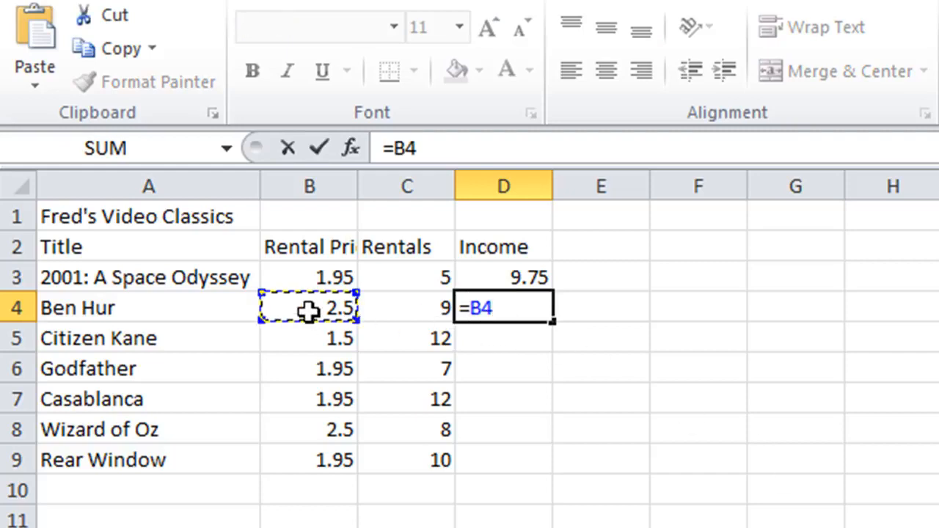
pyautogui.write('*')
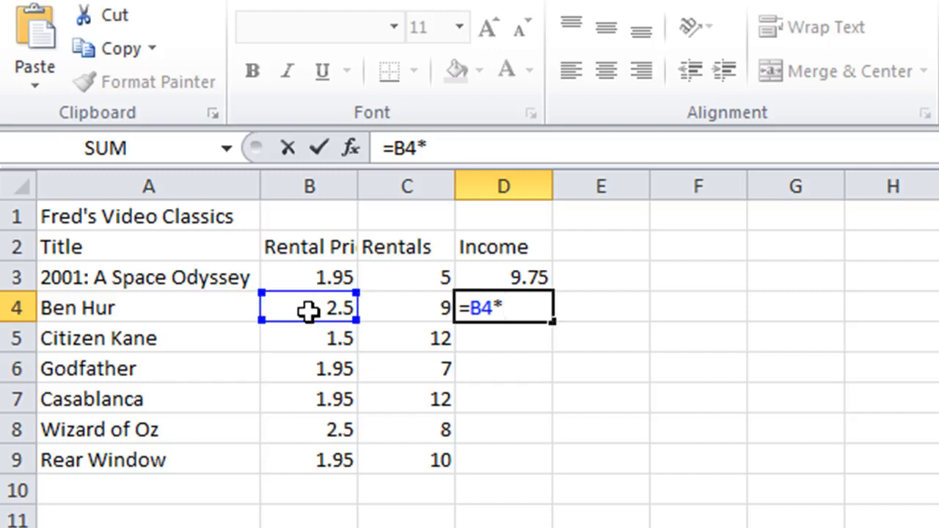
pyautogui.click(417, 300)
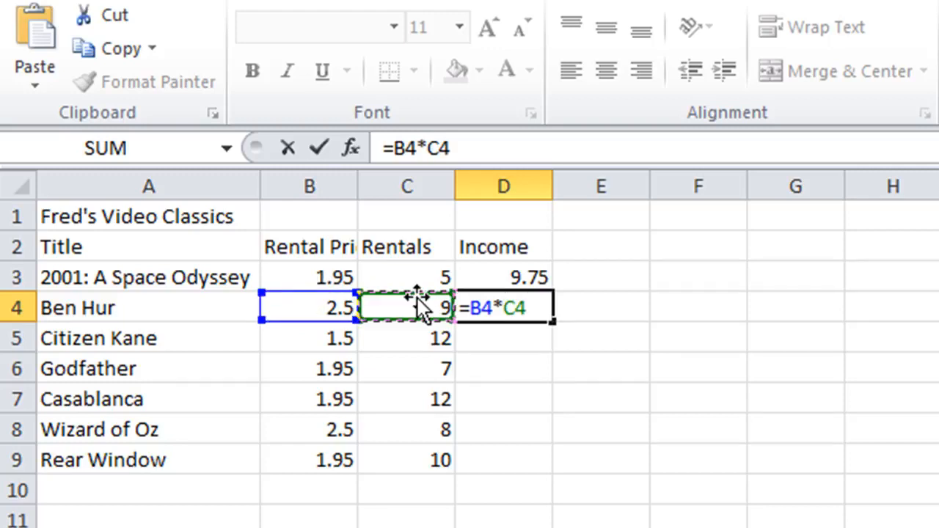
pyautogui.click(320, 146)
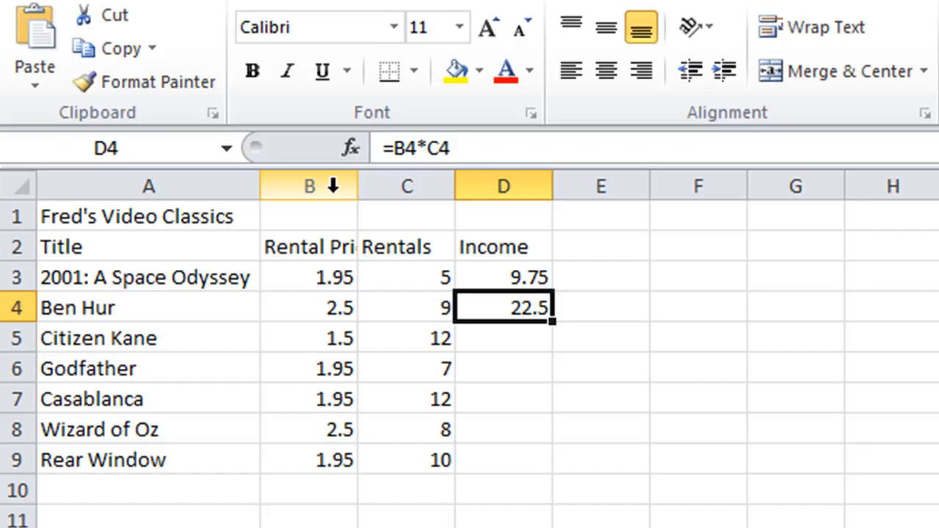
# Change the Ben Hur rentals in C4 to 10
pyautogui.press('Left')
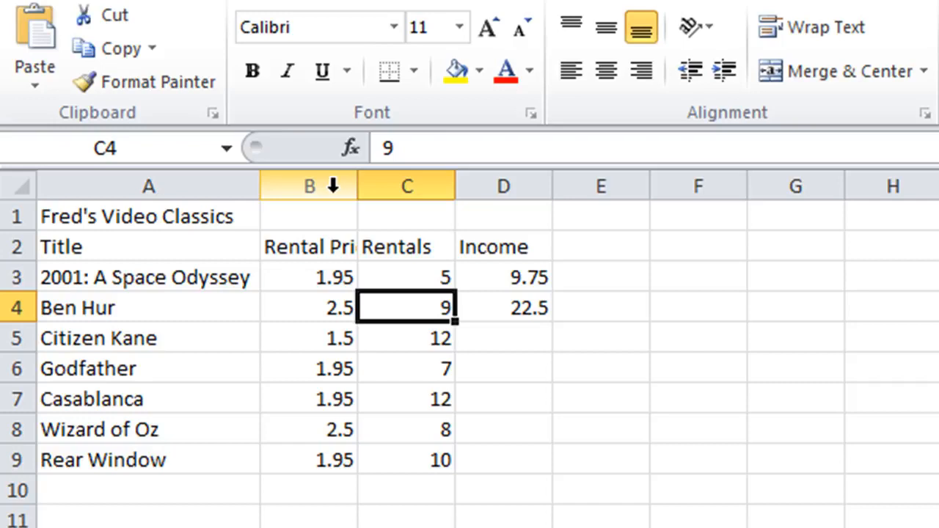
pyautogui.write('10')
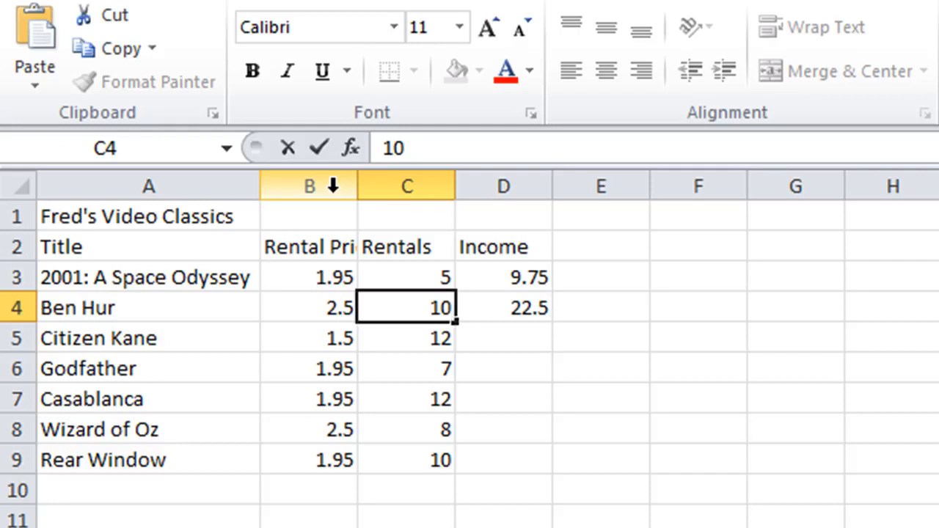
pyautogui.press('Return')
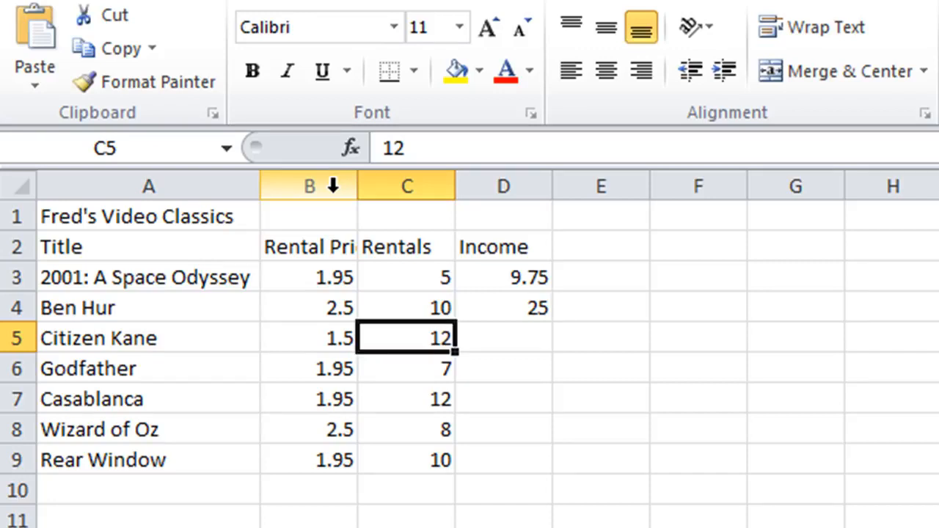
# Clear the Income formulas in D3:D4
pyautogui.press('Right')
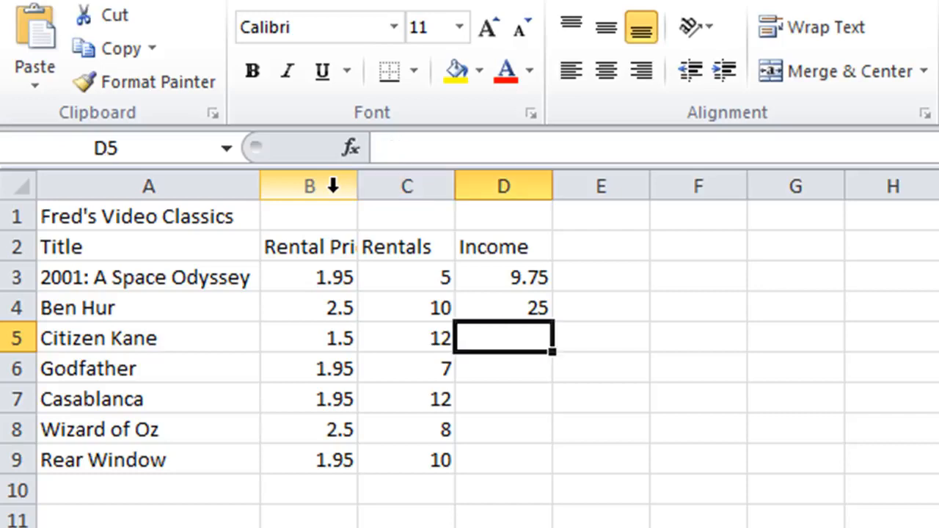
pyautogui.press('Up')
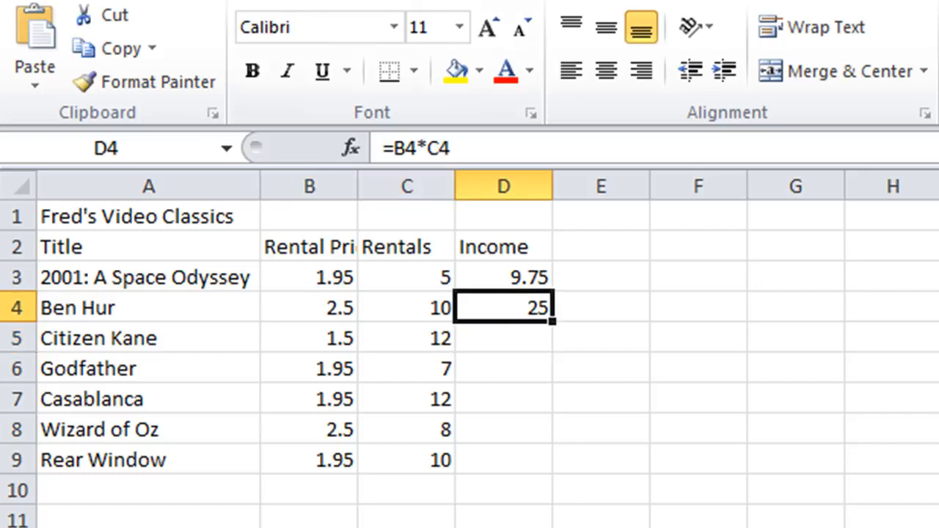
pyautogui.moveTo(514, 277); pyautogui.dragTo(511, 298)
pyautogui.press('Delete')
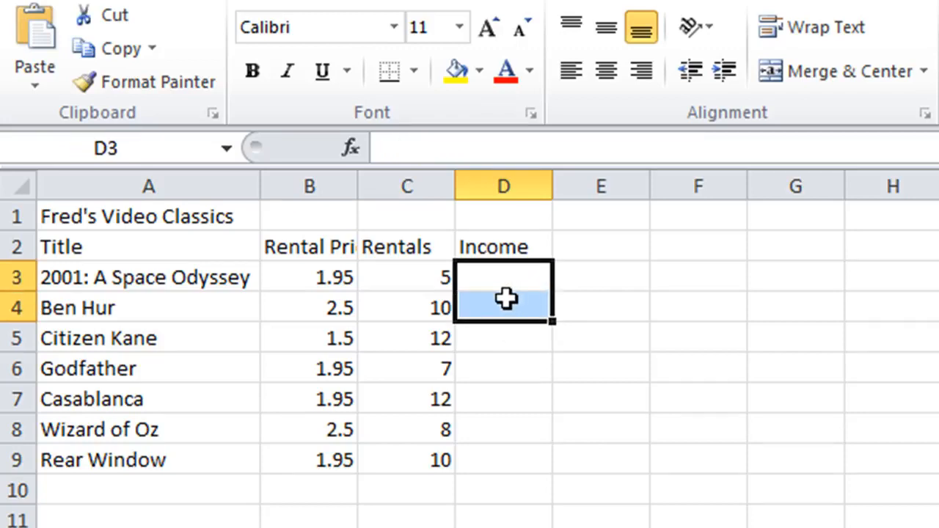
# Enter the Income formula =B3*C3 in D3 for 2001: A Space Odyssey, using references to its rental price and rentals
pyautogui.click(505, 278)
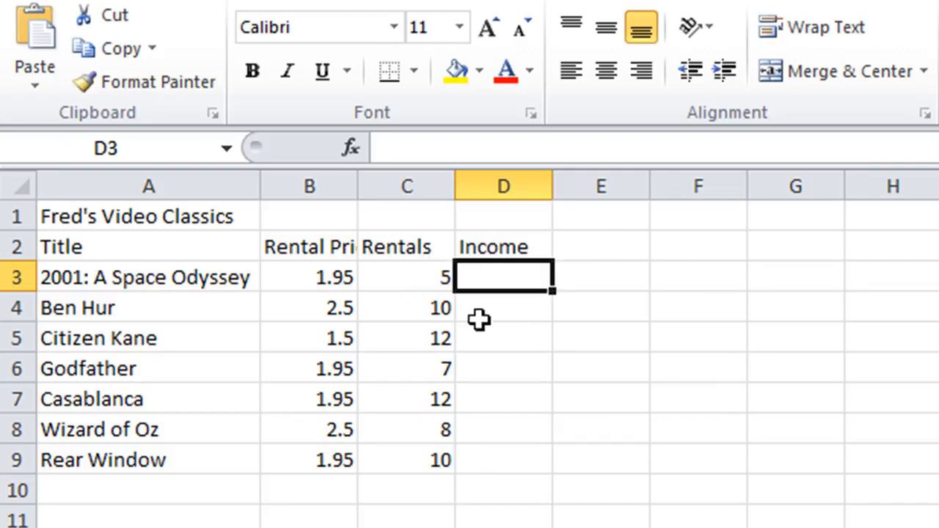
pyautogui.write('=')
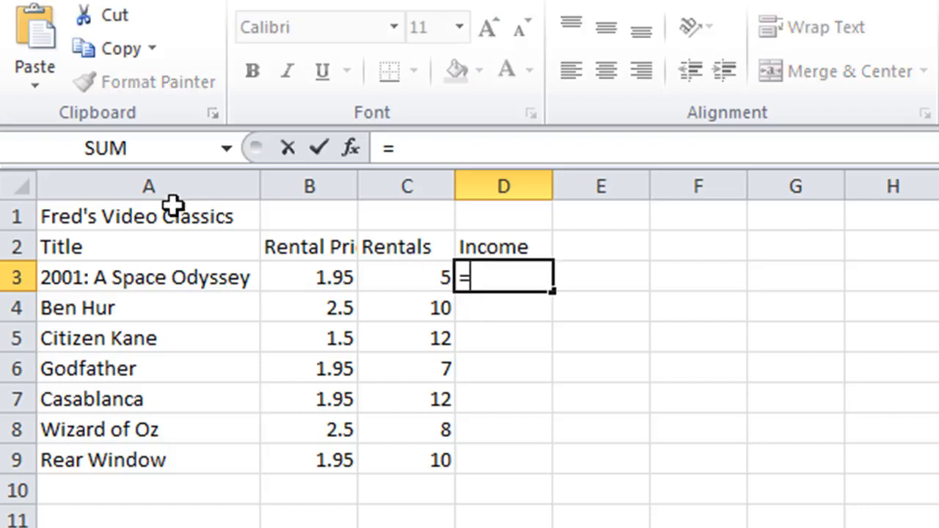
pyautogui.click(306, 270)
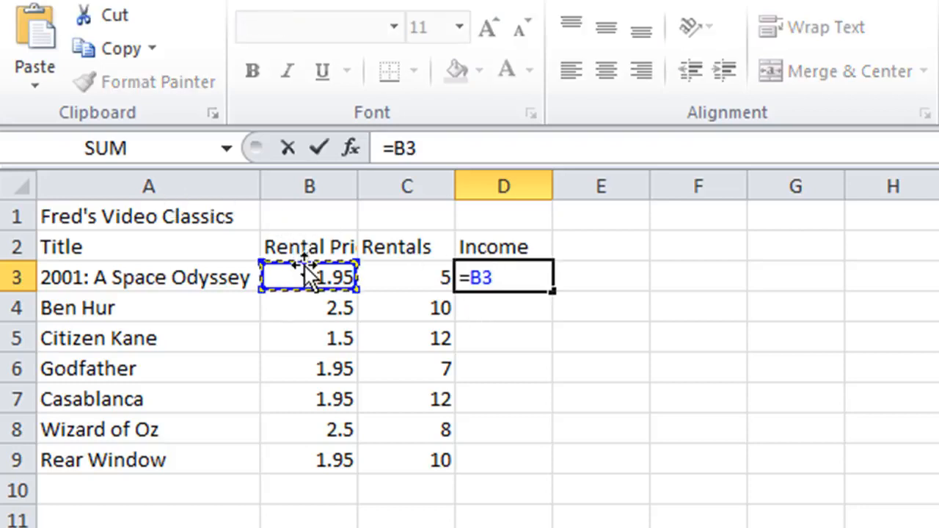
pyautogui.write('*')
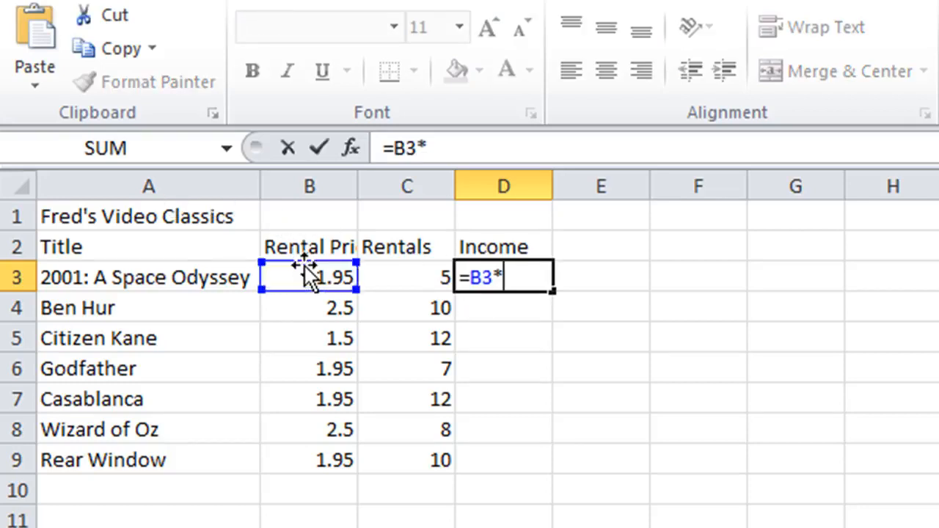
pyautogui.click(428, 273)
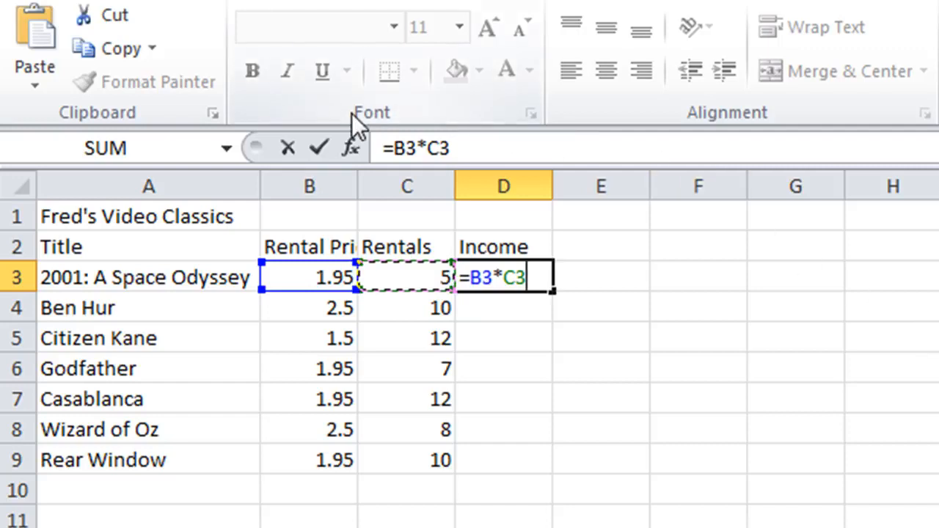
pyautogui.click(327, 134)
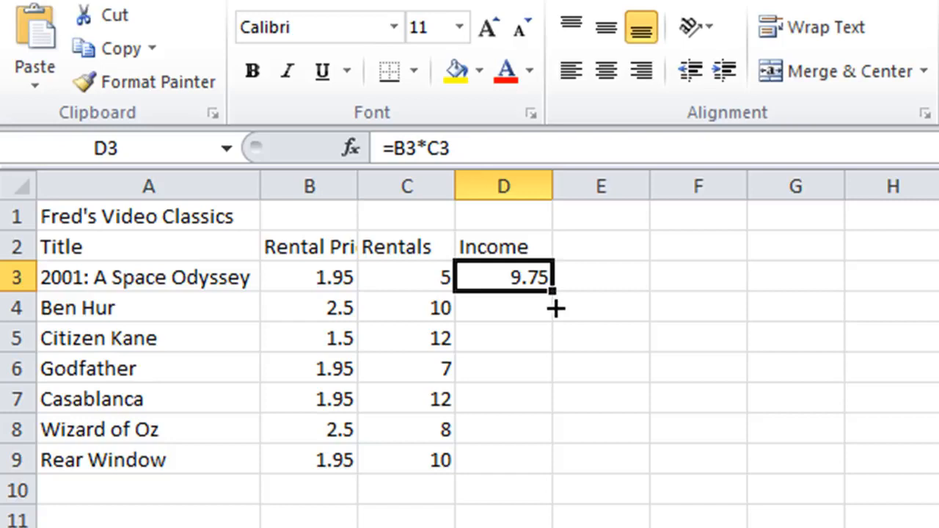
# Fill the Income formula from D3 down through D9, covering every title to Rear Window
pyautogui.moveTo(555, 309); pyautogui.dragTo(562, 471)
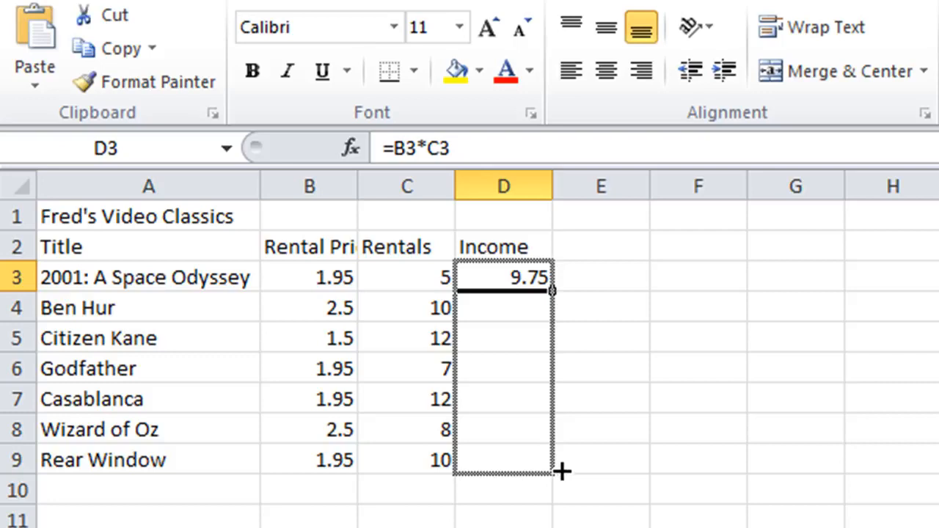
pyautogui.moveTo(561, 470); pyautogui.dragTo(559, 467)
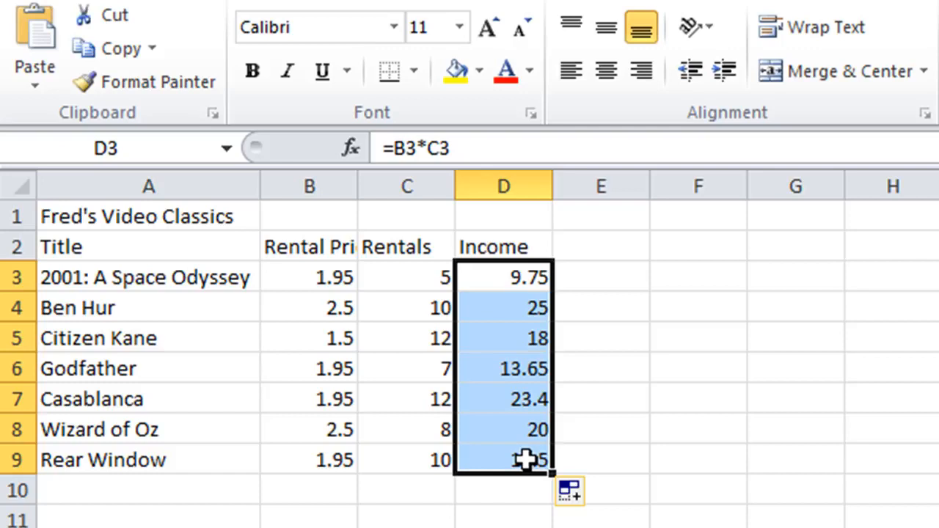
# Examine the Income formulas cell by cell from D3 to D9 to check how the row references adjust
pyautogui.click(511, 277)
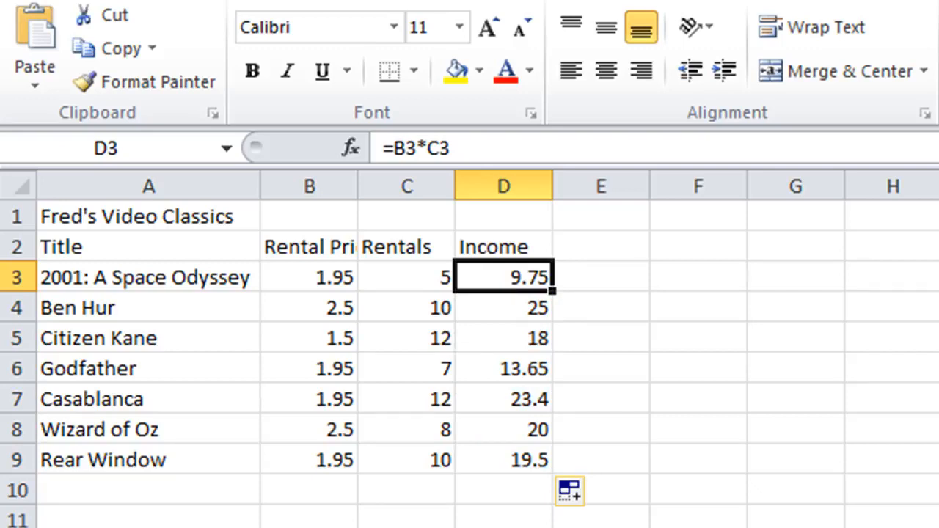
pyautogui.press('Down')
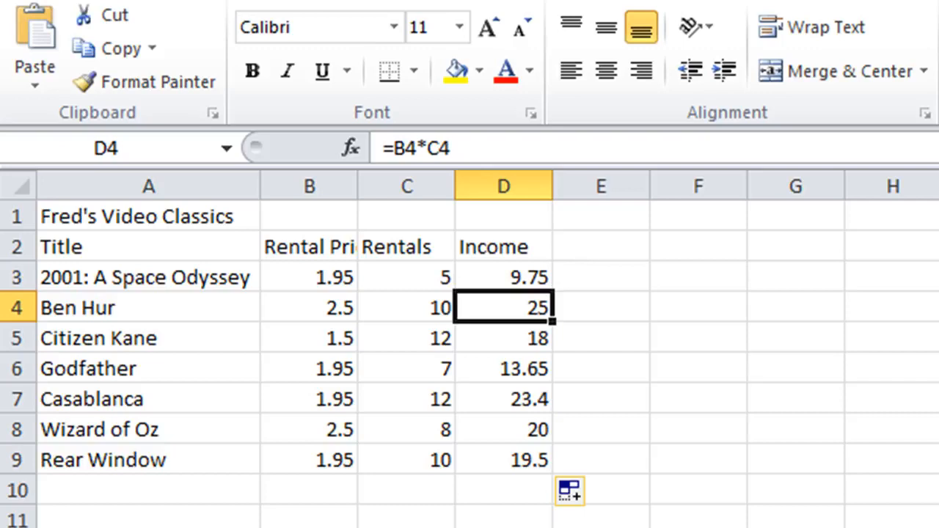
pyautogui.press('Down')
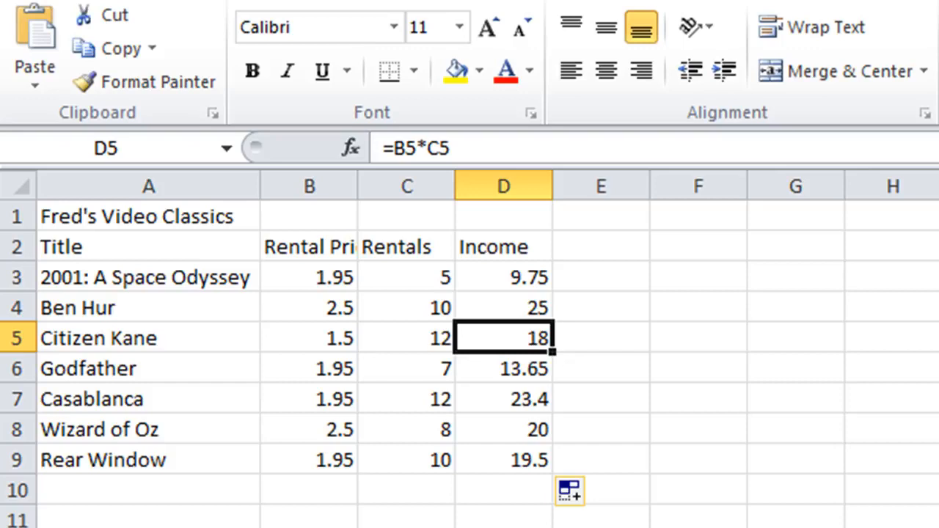
pyautogui.press('Down')
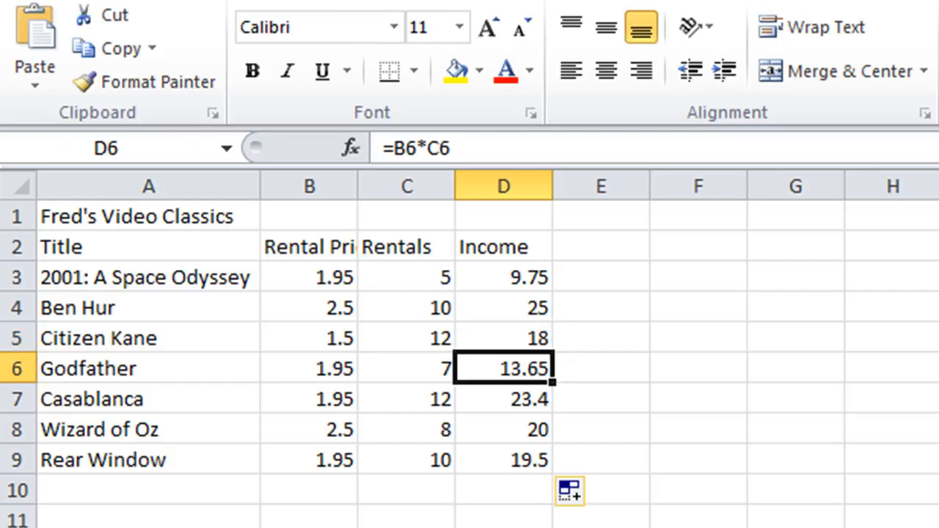
pyautogui.press('Down')
pyautogui.press('Down')
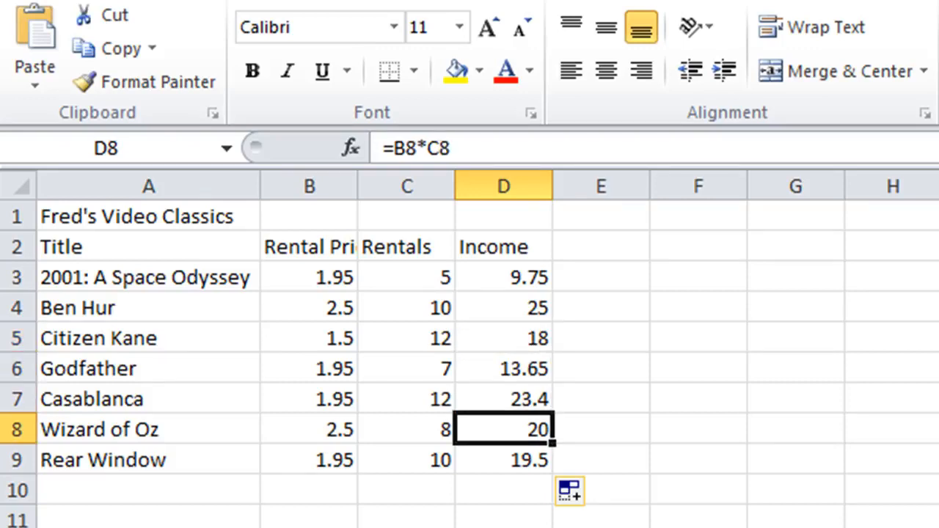
pyautogui.press('Down')
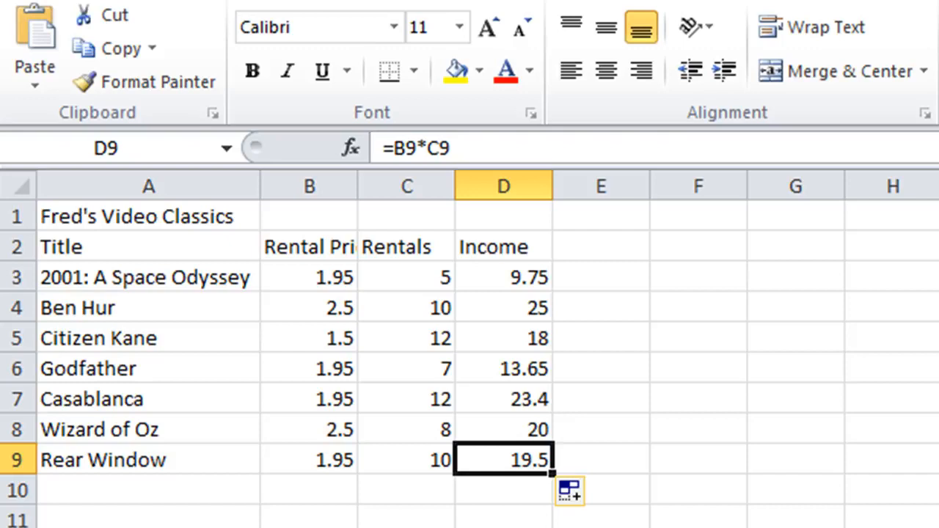
# Clear the copied Income formulas in D4:D9, keeping the original formula in D3
pyautogui.click(501, 312)
pyautogui.moveTo(497, 317); pyautogui.dragTo(493, 457)
pyautogui.press('Delete')
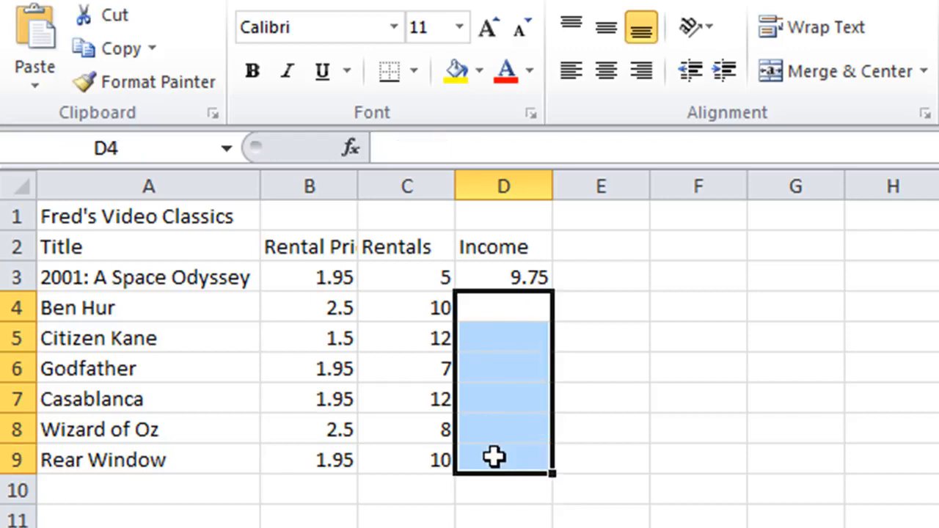
# AutoFill the D3 Income formula down to the last title's row, D9, and save the workbook
pyautogui.click(511, 274)
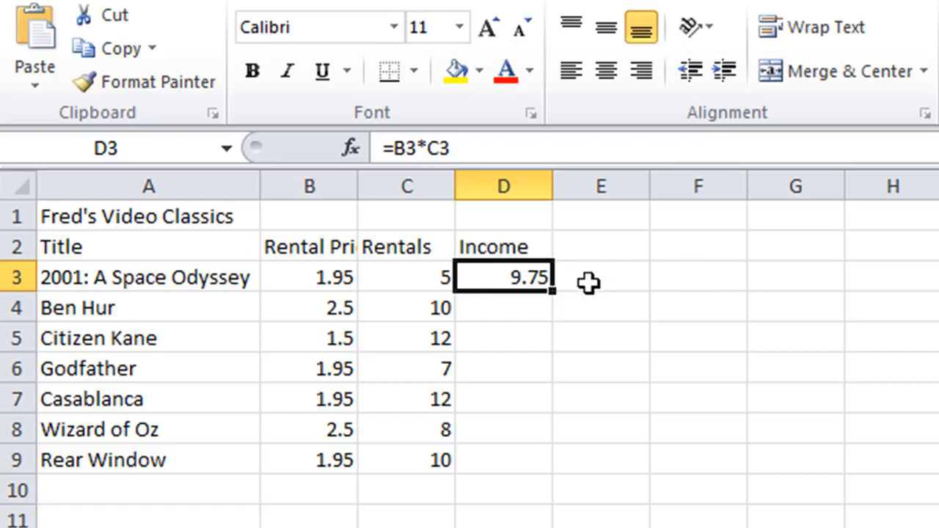
pyautogui.doubleClick(553, 294)
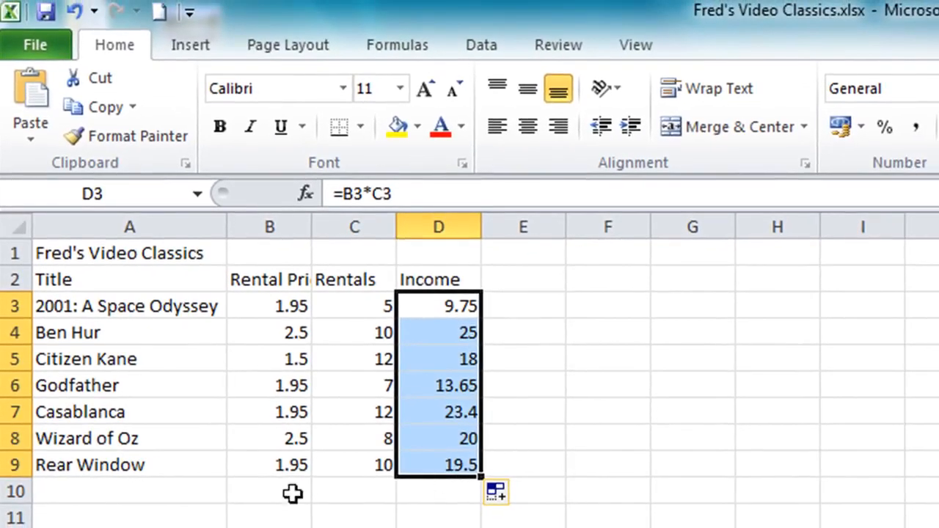
pyautogui.click(151, 490)
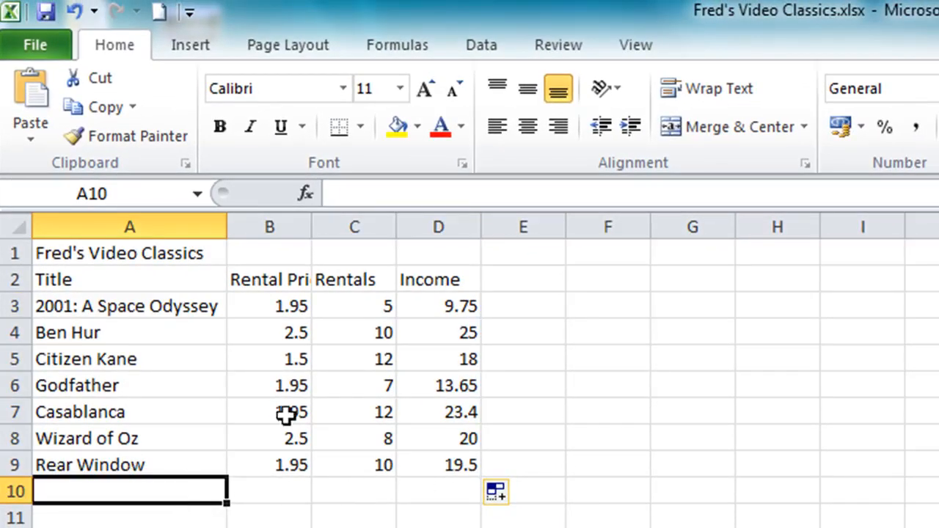
pyautogui.click(42, 13)
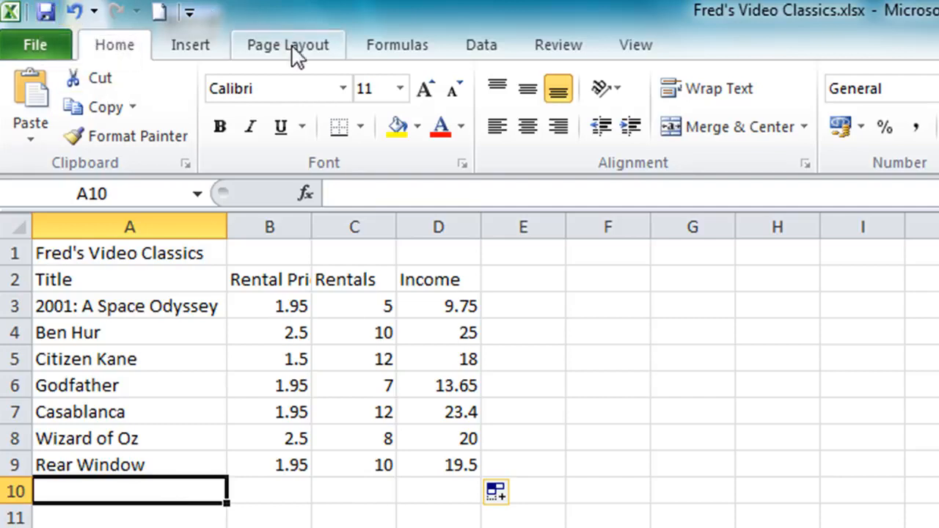